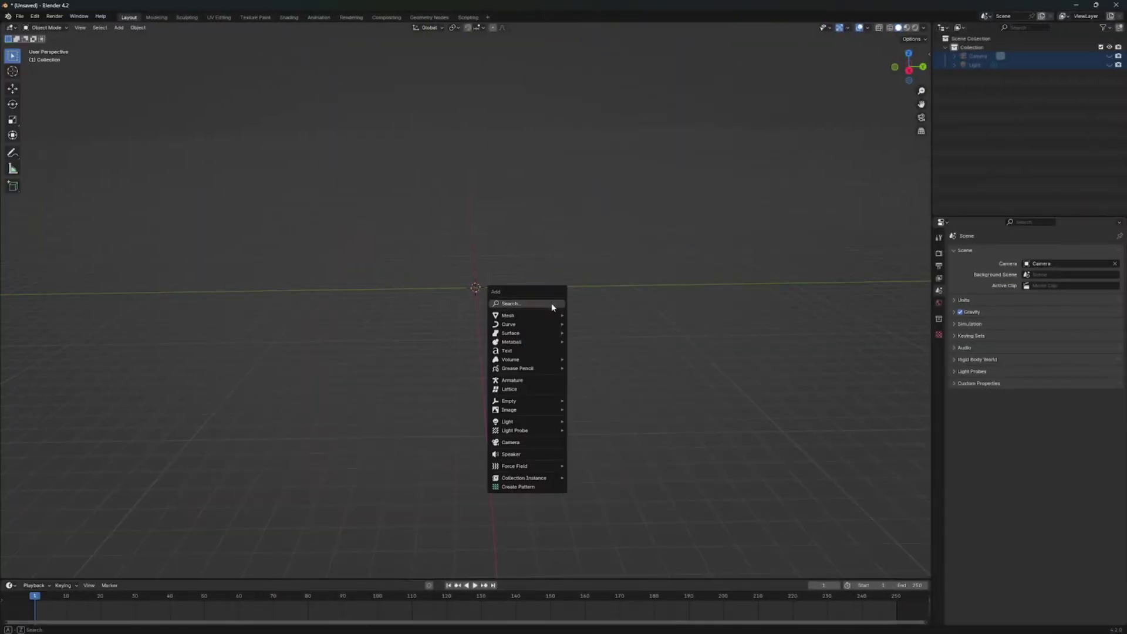
Step: Add a cube and scale it along Z and Y into a wide, thin slab
left_click(588, 324)
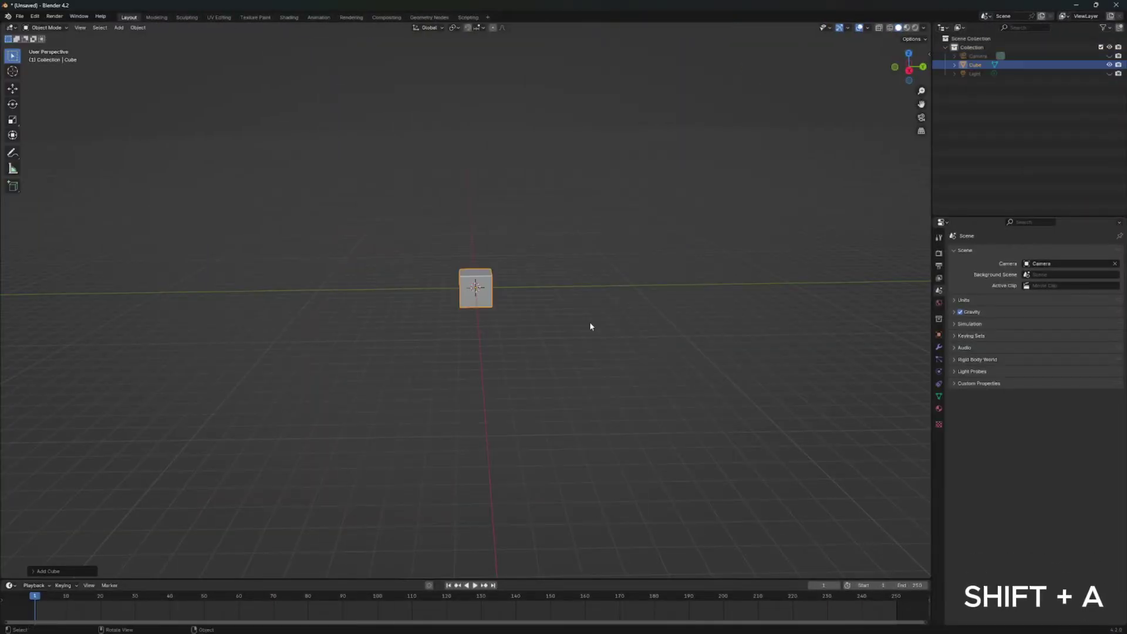
scroll(488, 319, "up", 3)
key("Tab")
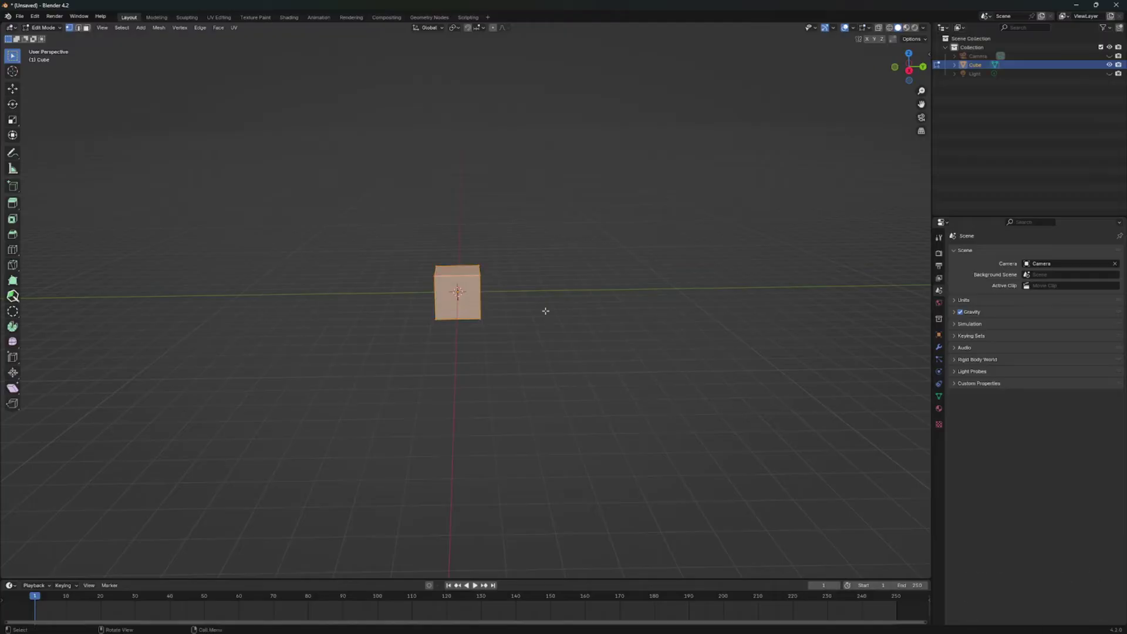
key("s")
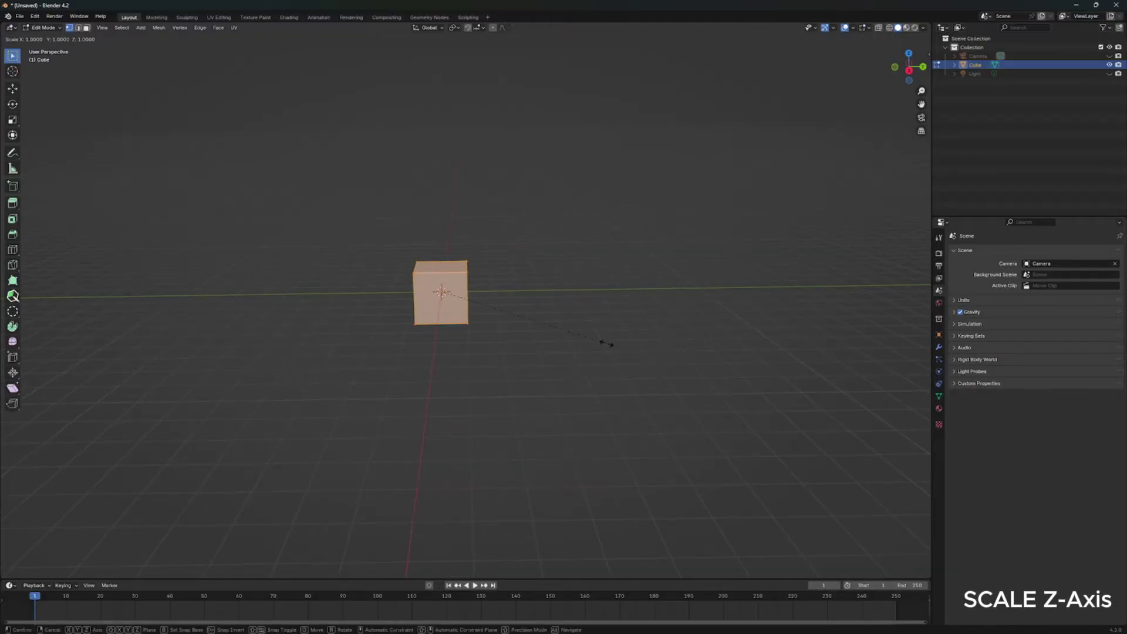
key("z")
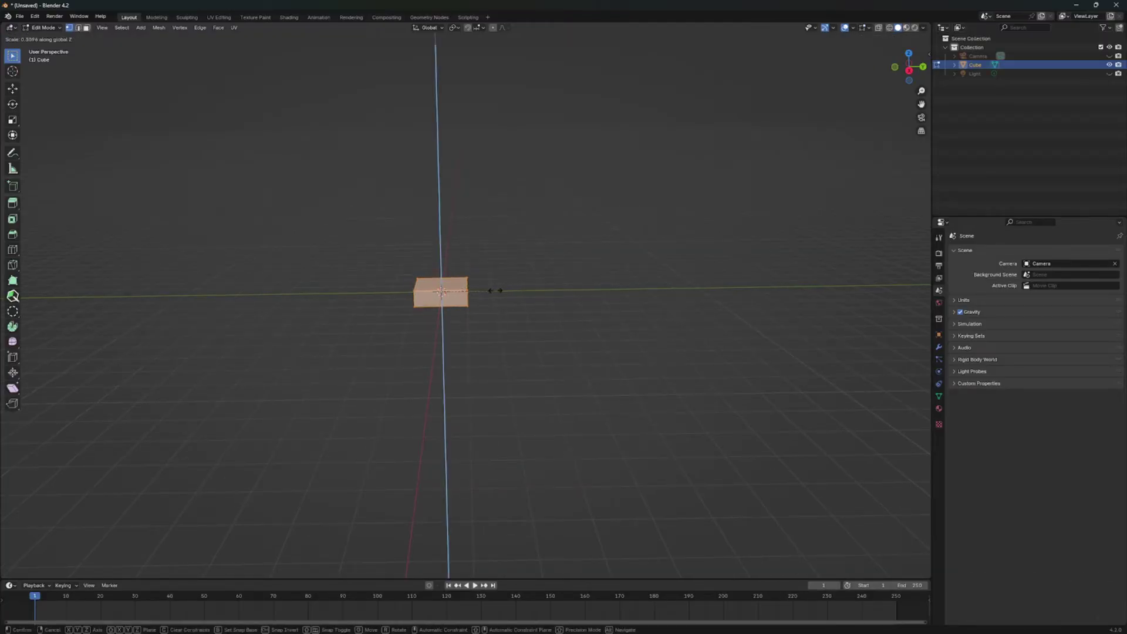
left_click(494, 292)
middle_click_drag(548, 290, 516, 307)
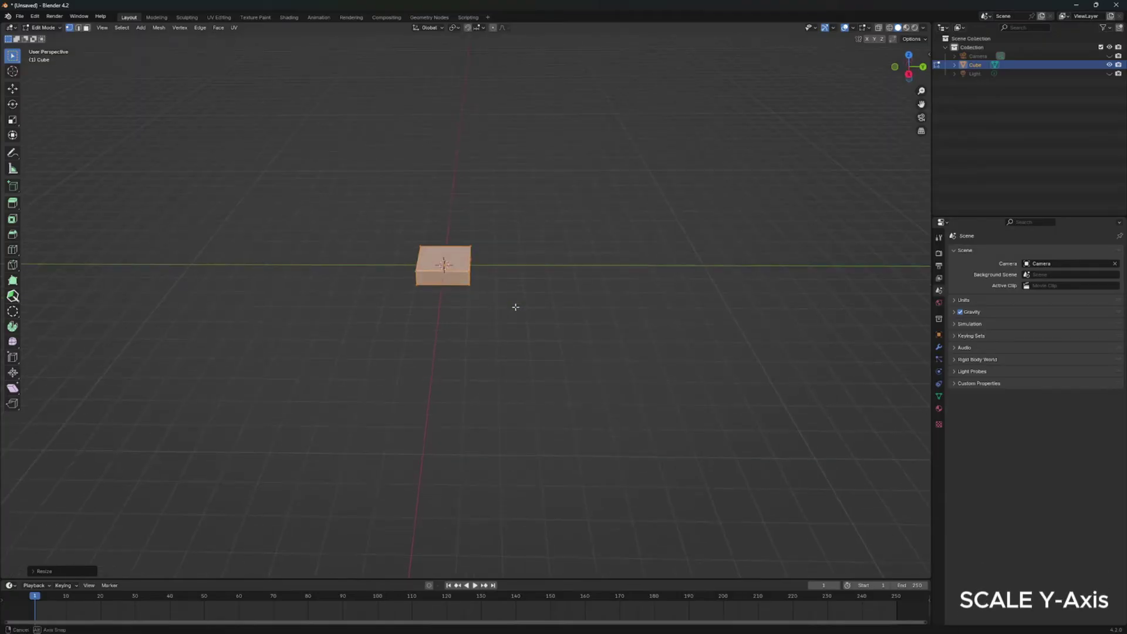
key("s")
key("y")
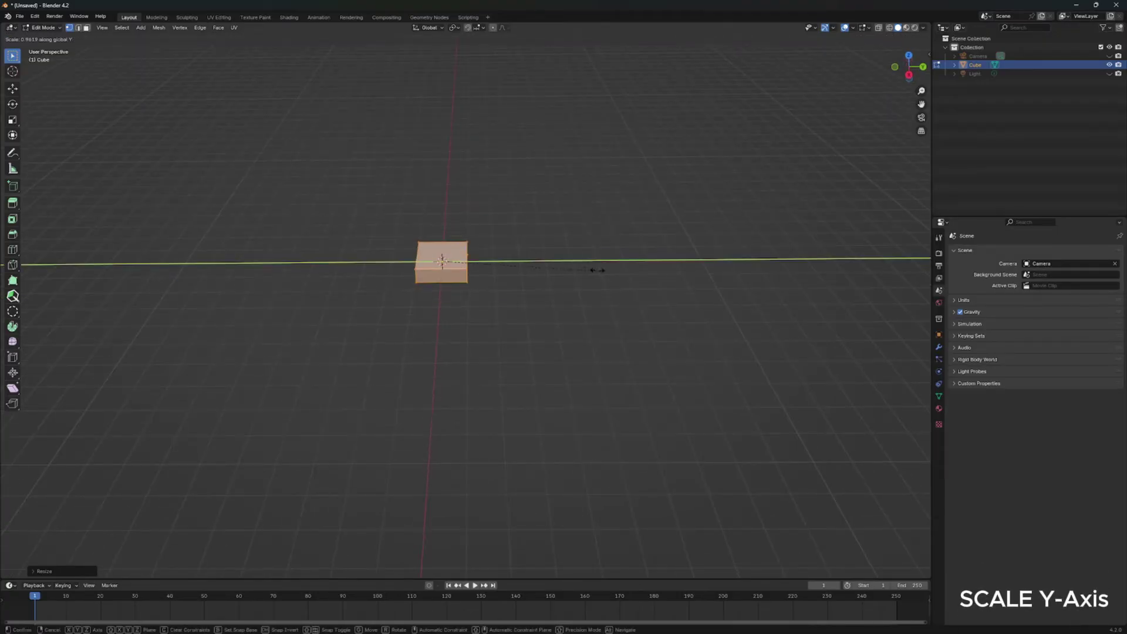
left_click(550, 263)
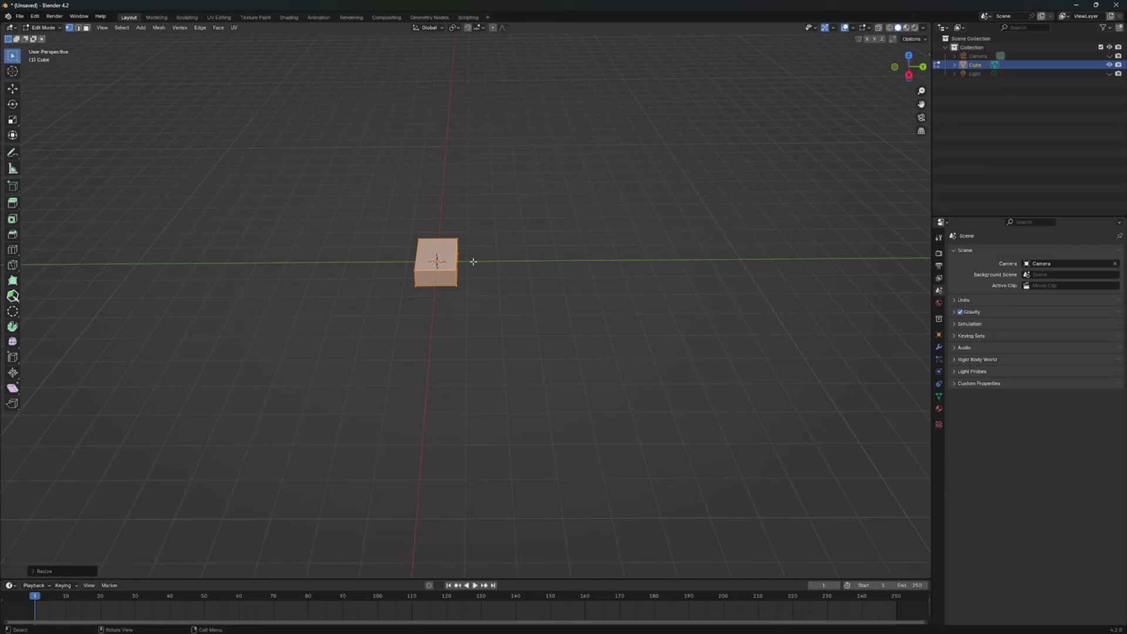
key("s")
key("z")
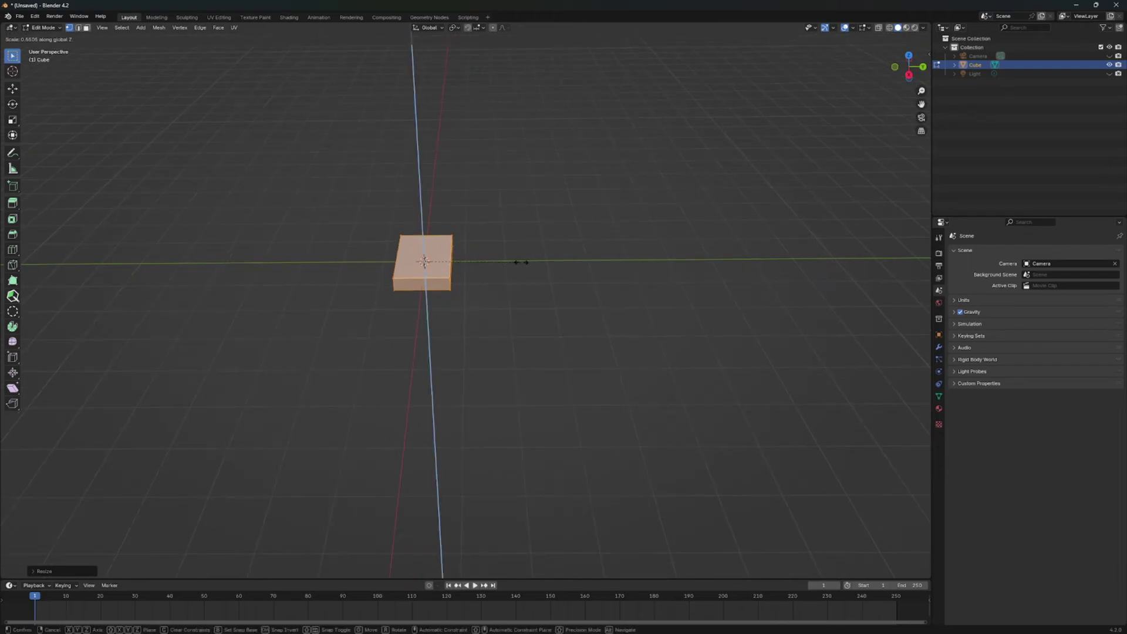
Step: Finish thinning the slab and add a centred edge loop around its middle
left_click(520, 263)
middle_click_drag(481, 259, 372, 332)
key("ctrl+r")
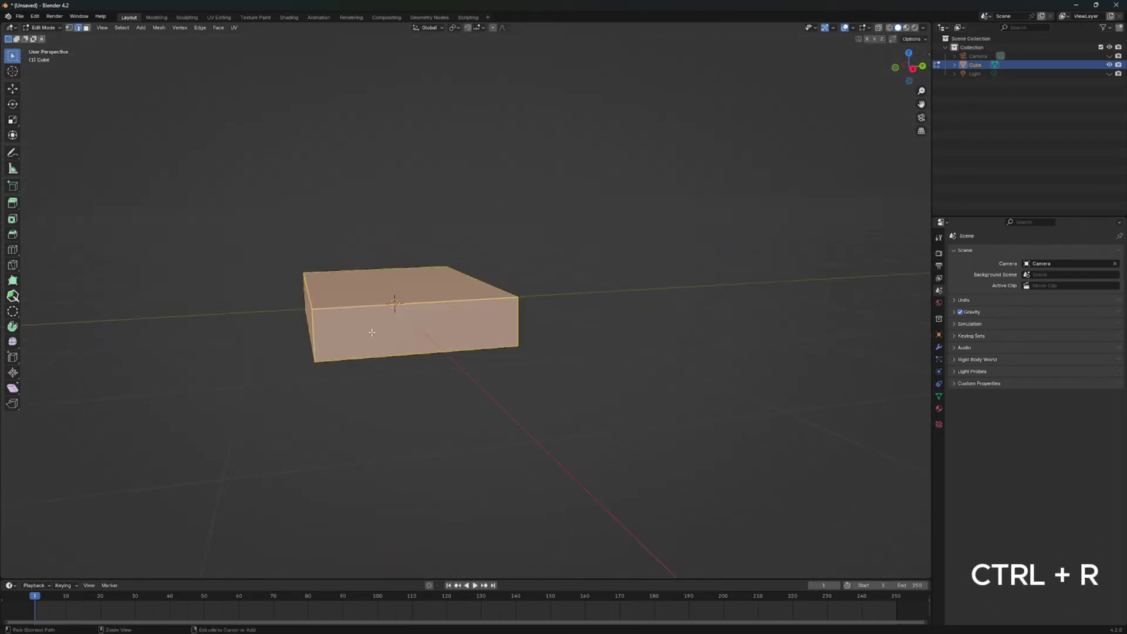
key("ctrl+r")
left_click(319, 329)
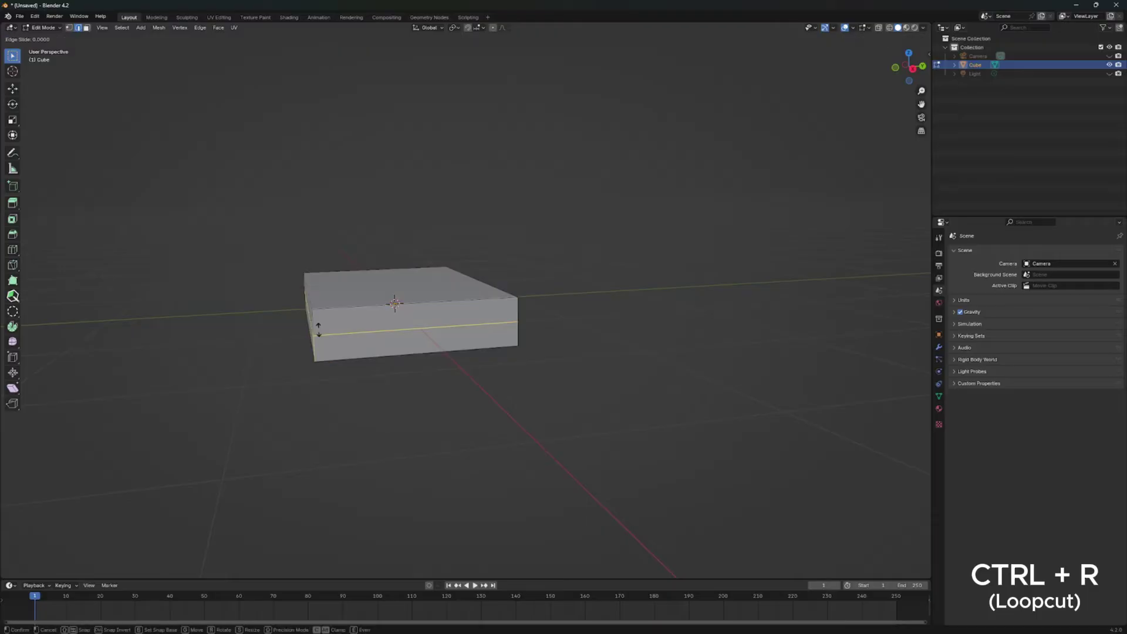
right_click(320, 330)
mouse_move(319, 330)
middle_mouse_down()
mouse_move(498, 328)
mouse_move(489, 336)
mouse_move(461, 308)
mouse_move(561, 309)
middle_mouse_up()
key("alt+a")
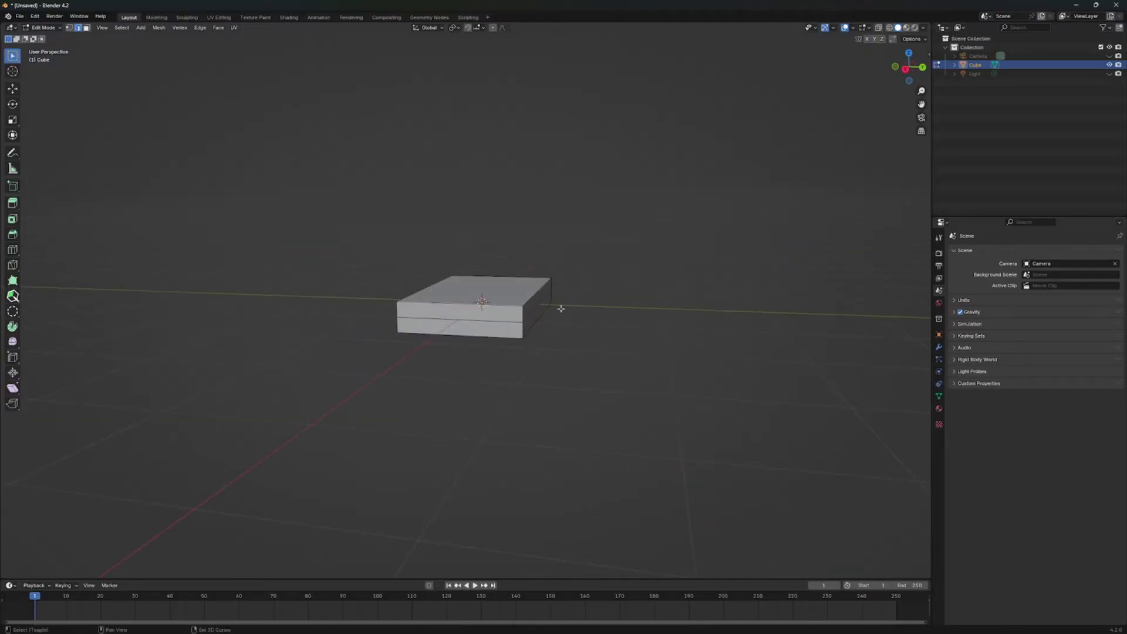
Step: Move the middle loop along Y to form the angled spine
middle_click_drag(410, 321, 610, 399)
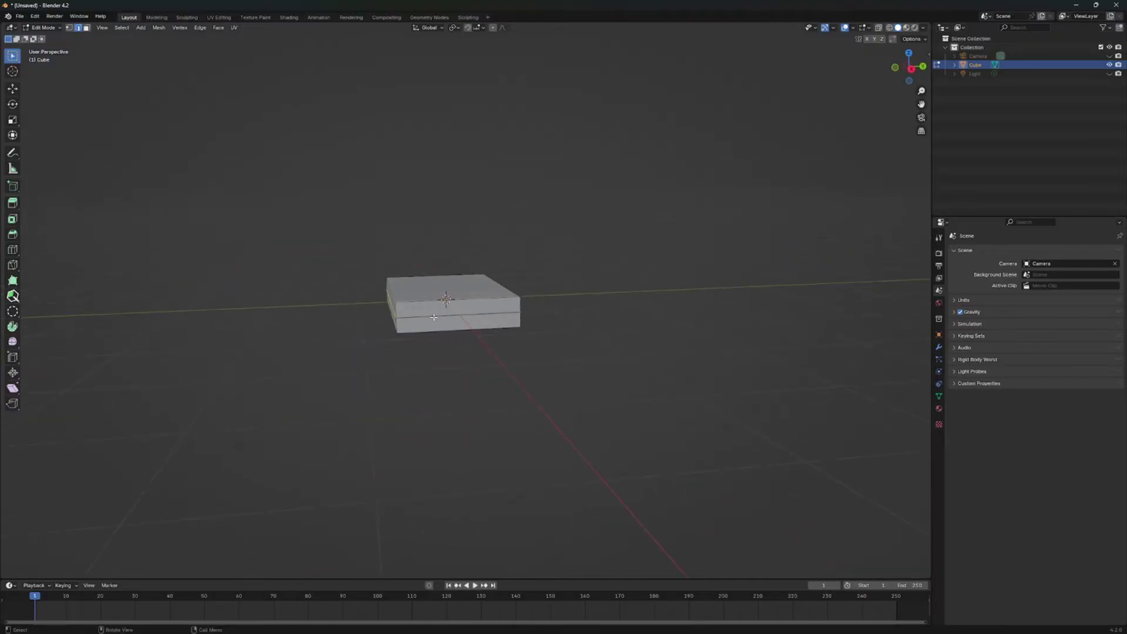
scroll(609, 399, "up", 2)
key("g")
key("y")
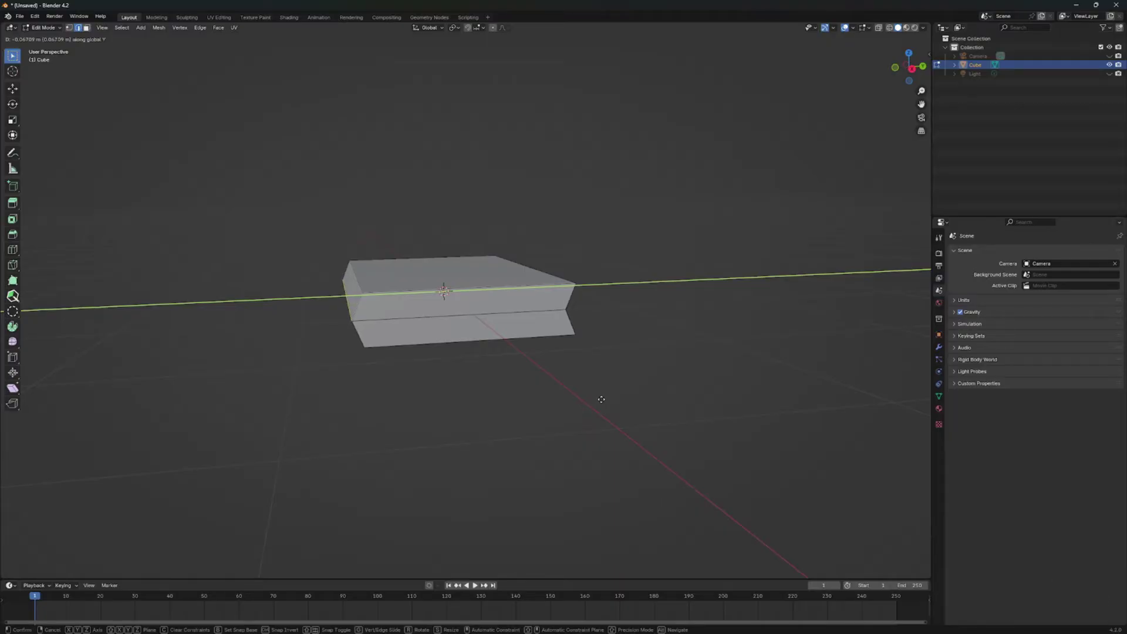
left_click(600, 399)
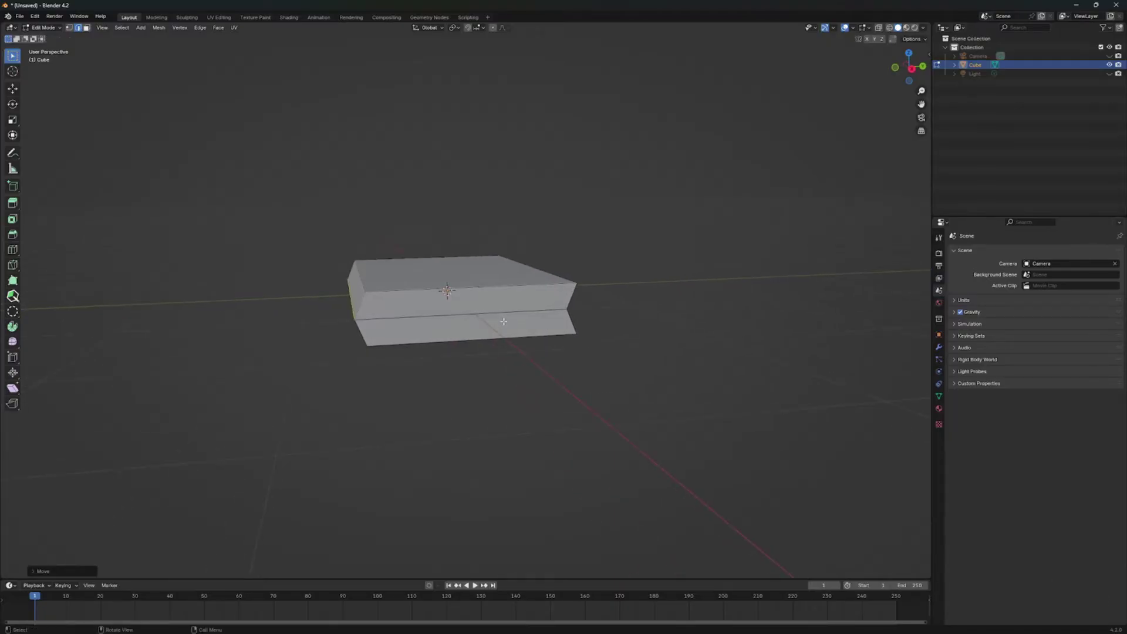
Step: Select the upper front face of the box
left_click(513, 345)
left_click(439, 303)
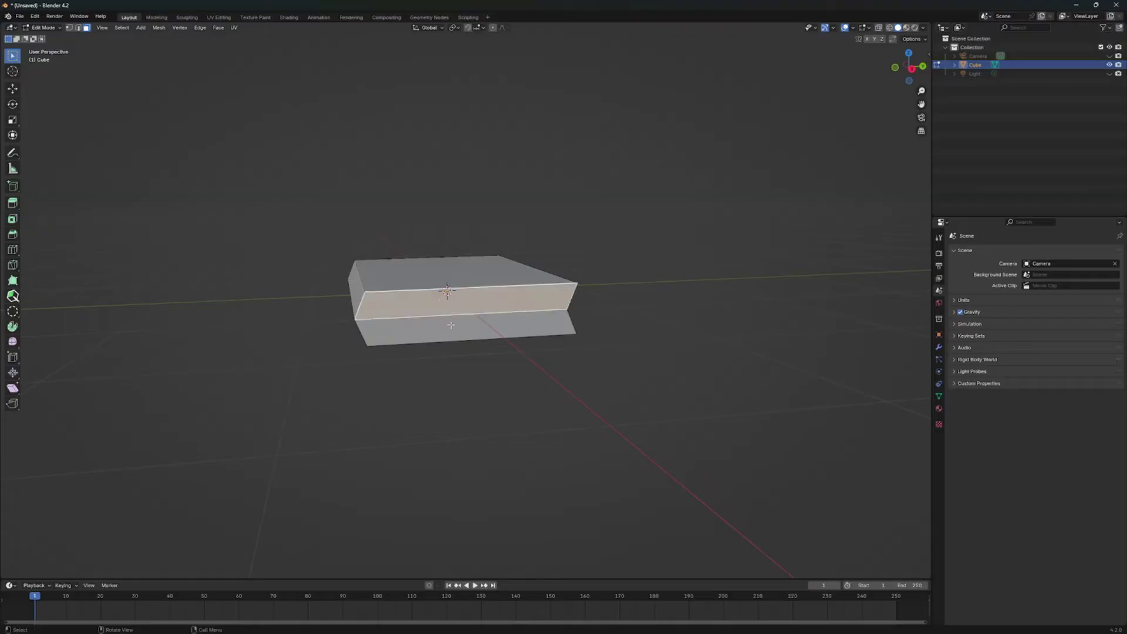
mouse_move(466, 331)
middle_mouse_down()
mouse_move(598, 317)
mouse_move(568, 348)
mouse_move(591, 341)
middle_mouse_up()
Step: Separate the selected faces into their own object and select the book cover
key("p")
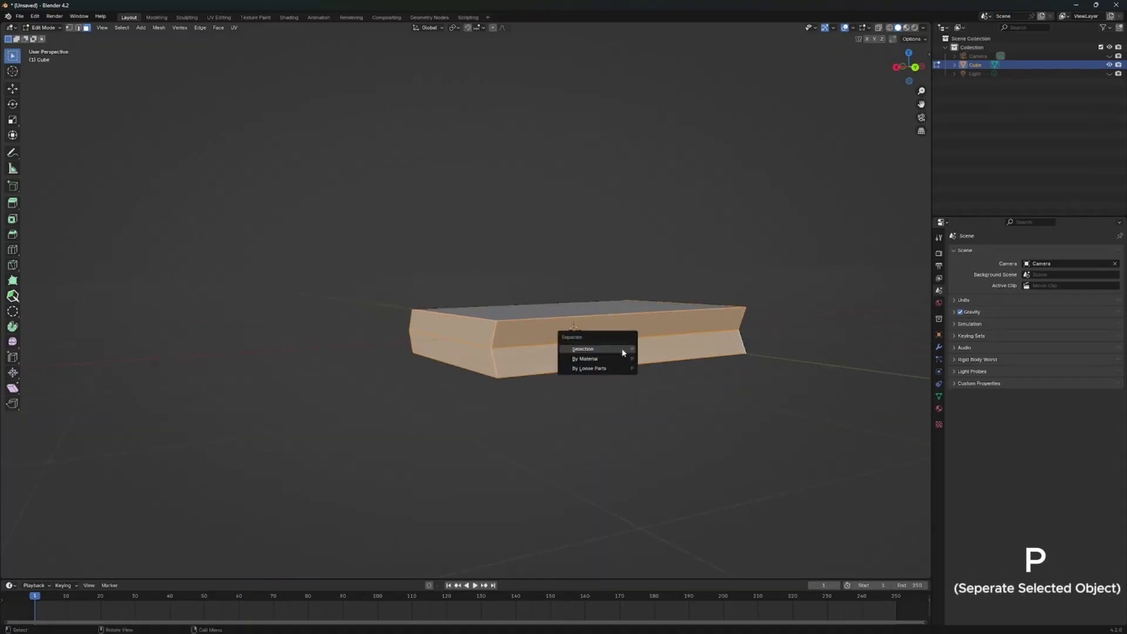
left_click(621, 345)
key("Tab")
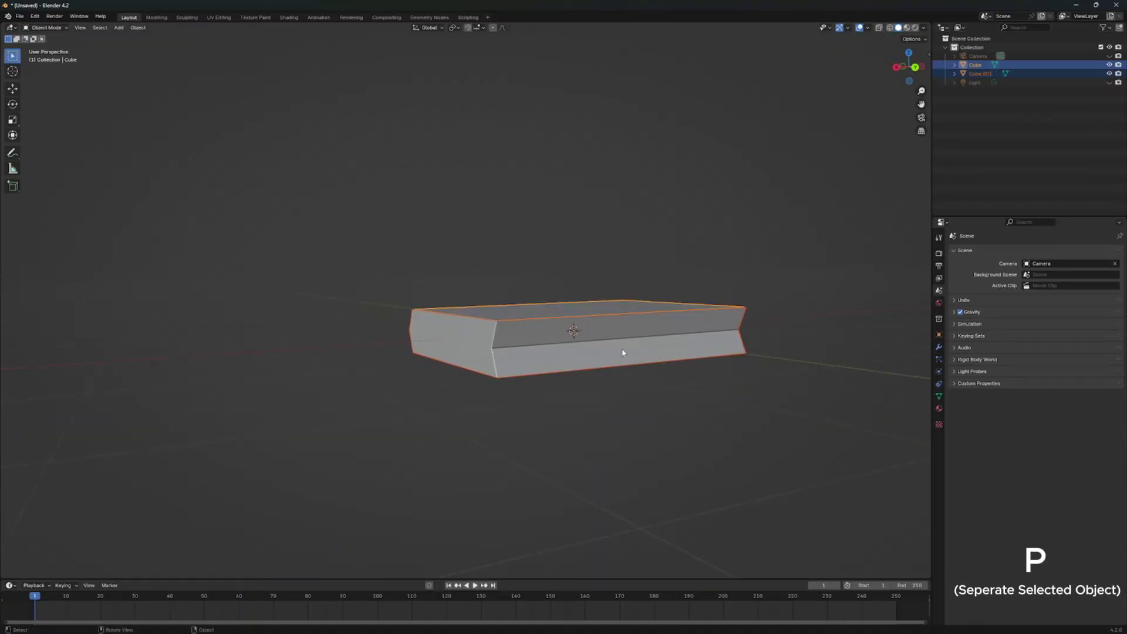
mouse_move(549, 376)
middle_mouse_down()
mouse_move(593, 415)
mouse_move(490, 360)
middle_mouse_up()
key("alt+a")
left_click(490, 310)
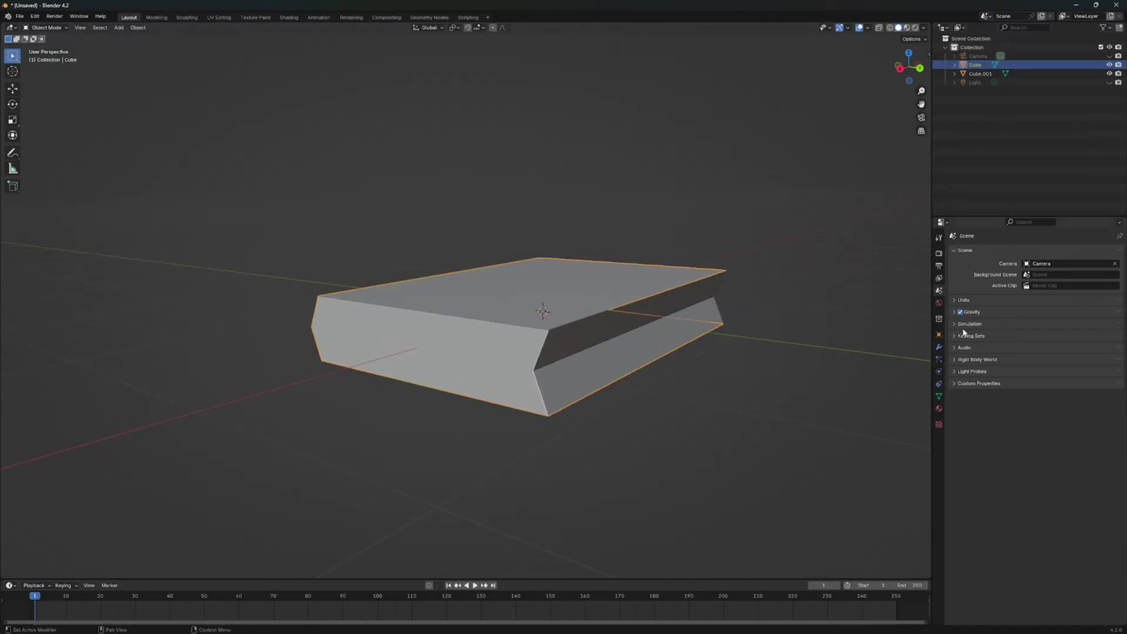
Step: Add a Solidify modifier to the cover with 0.05 m thickness and apply it
left_click(938, 348)
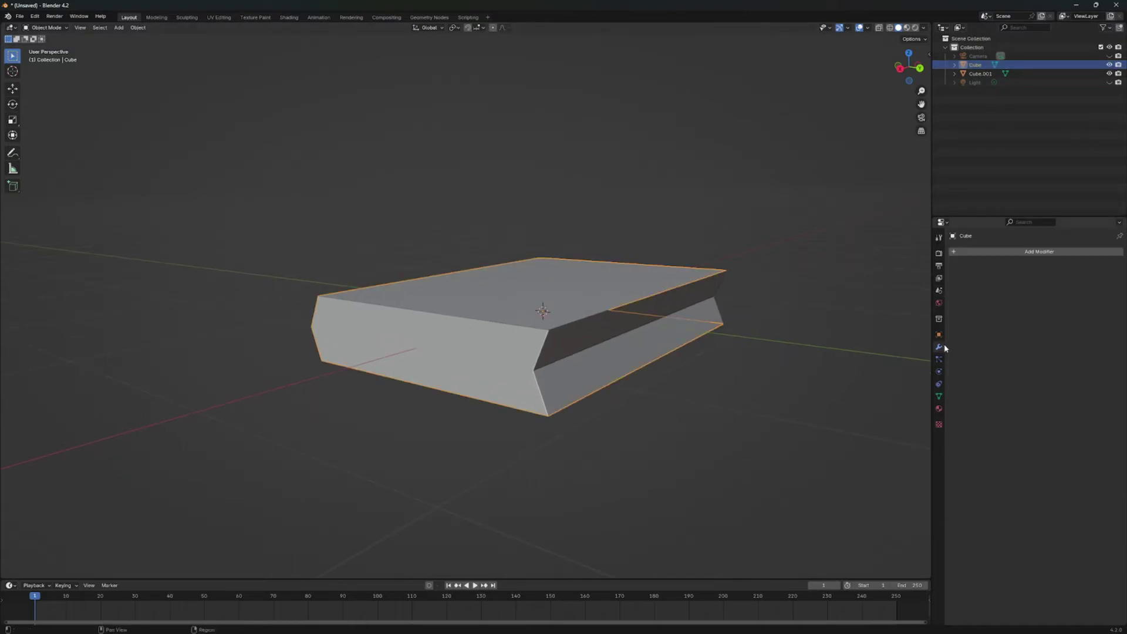
left_click(1039, 252)
mouse_move(1001, 284)
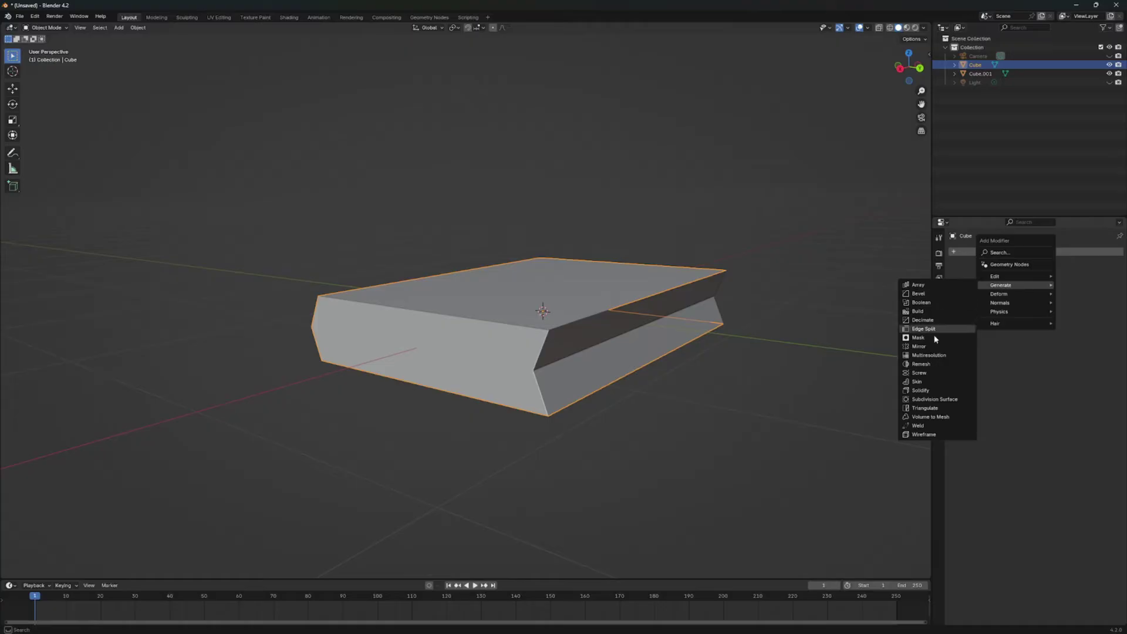
left_click(925, 390)
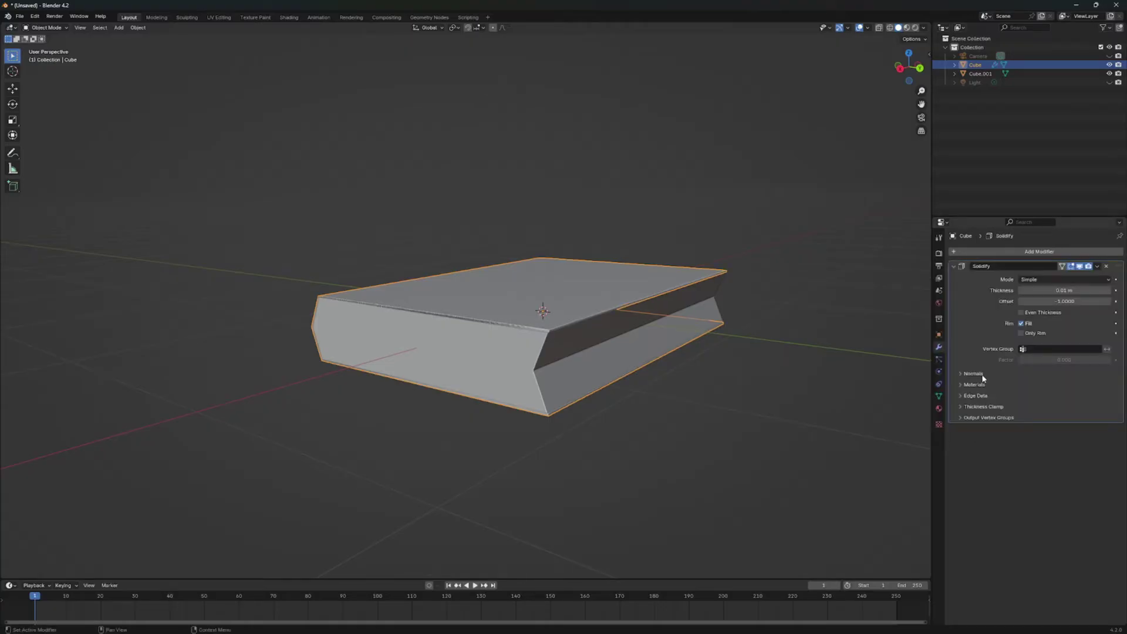
left_click_drag(1064, 290, 1110, 301)
left_click(1111, 290)
left_click(1111, 291)
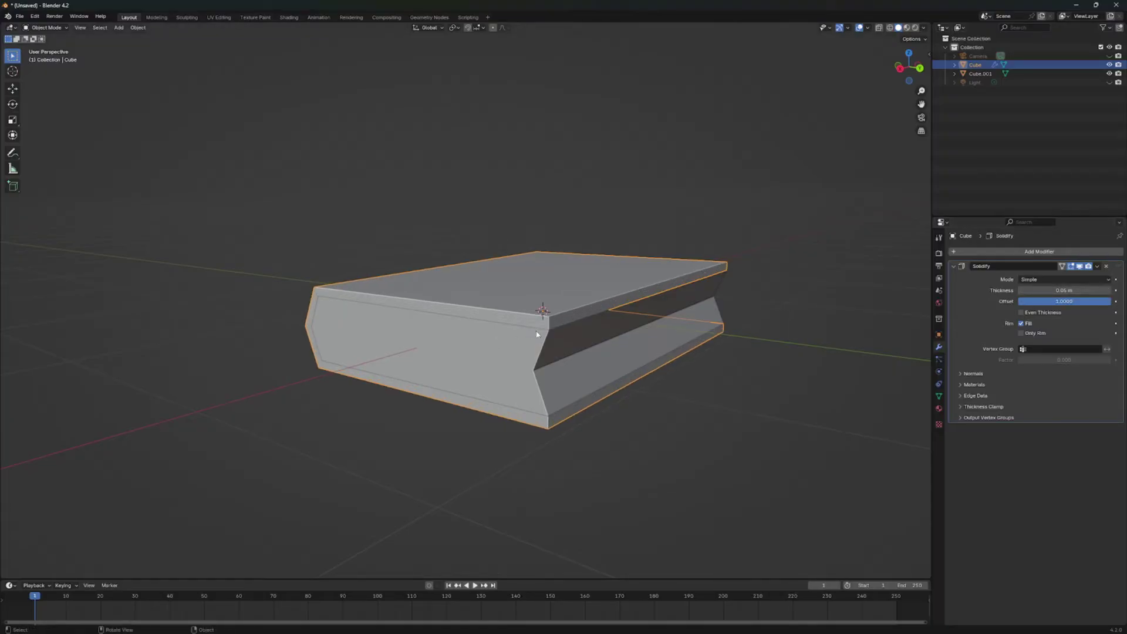
left_click(1097, 267)
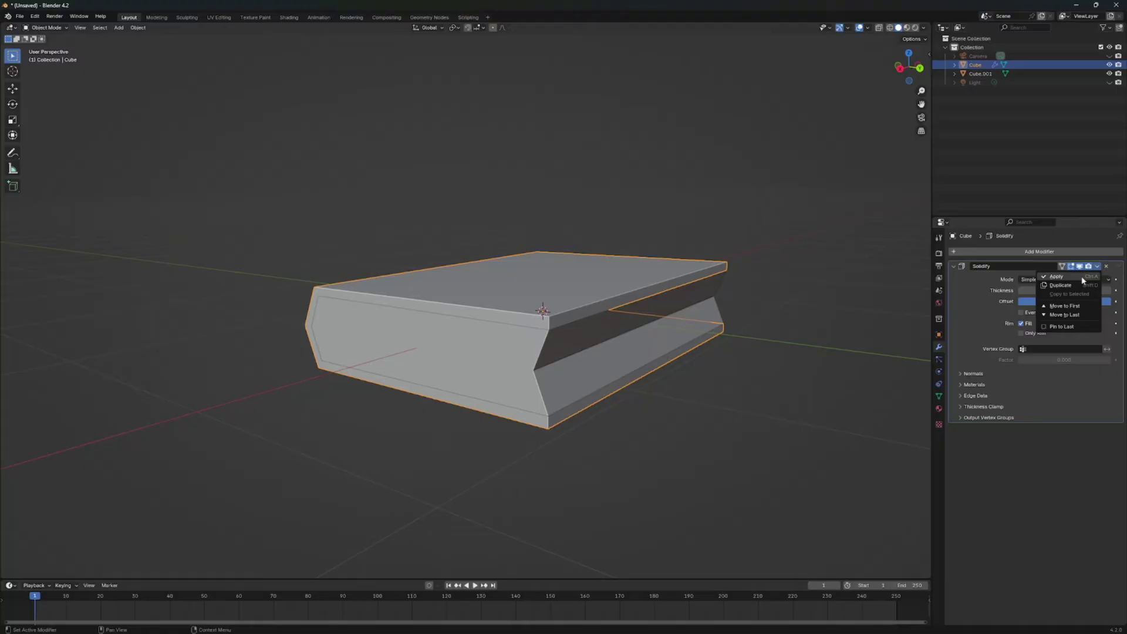
left_click(1081, 275)
mouse_move(322, 370)
middle_mouse_down()
mouse_move(382, 327)
mouse_move(466, 408)
middle_mouse_up()
Step: Add a Subdivision Surface modifier to the book cover
left_click(1016, 253)
mouse_move(977, 252)
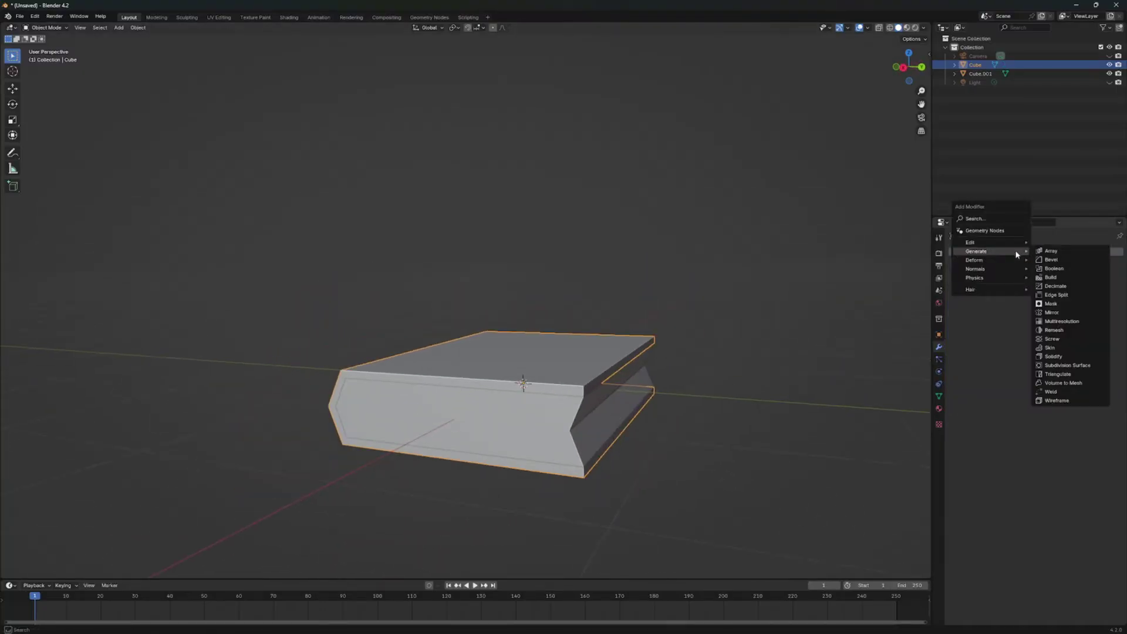
left_click(1059, 366)
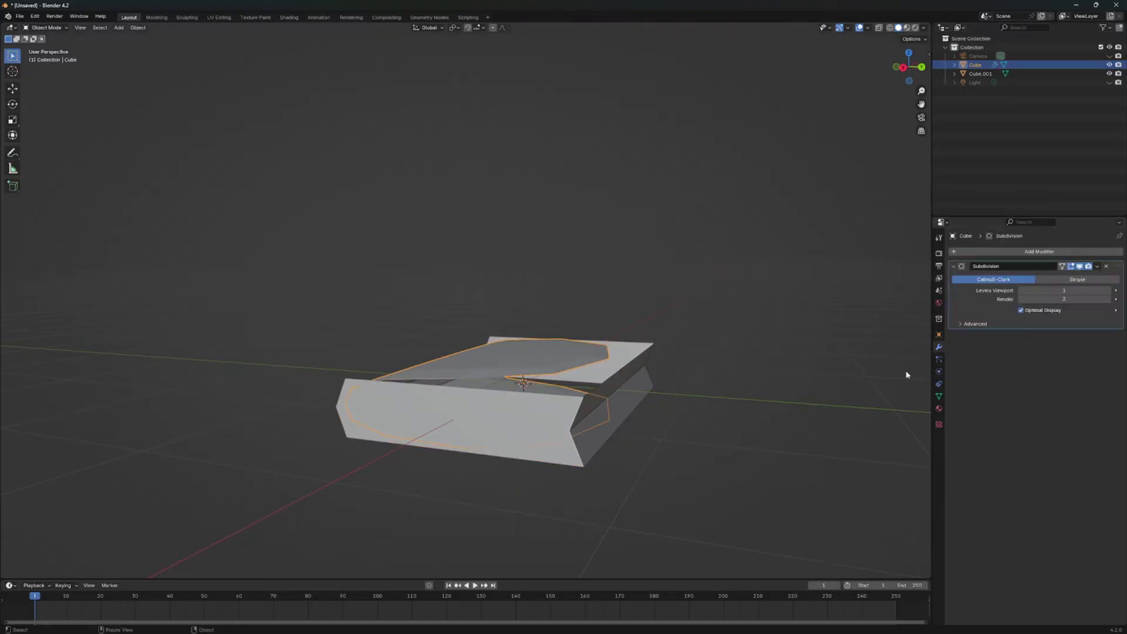
middle_click_drag(558, 413, 536, 335)
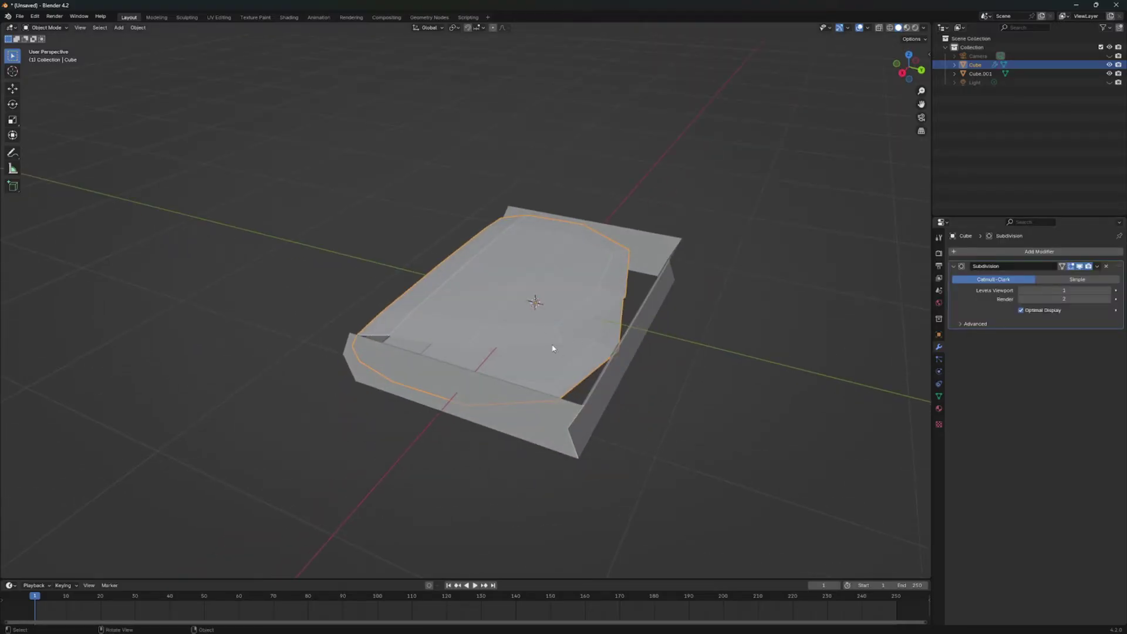
middle_click_drag(573, 411, 575, 394)
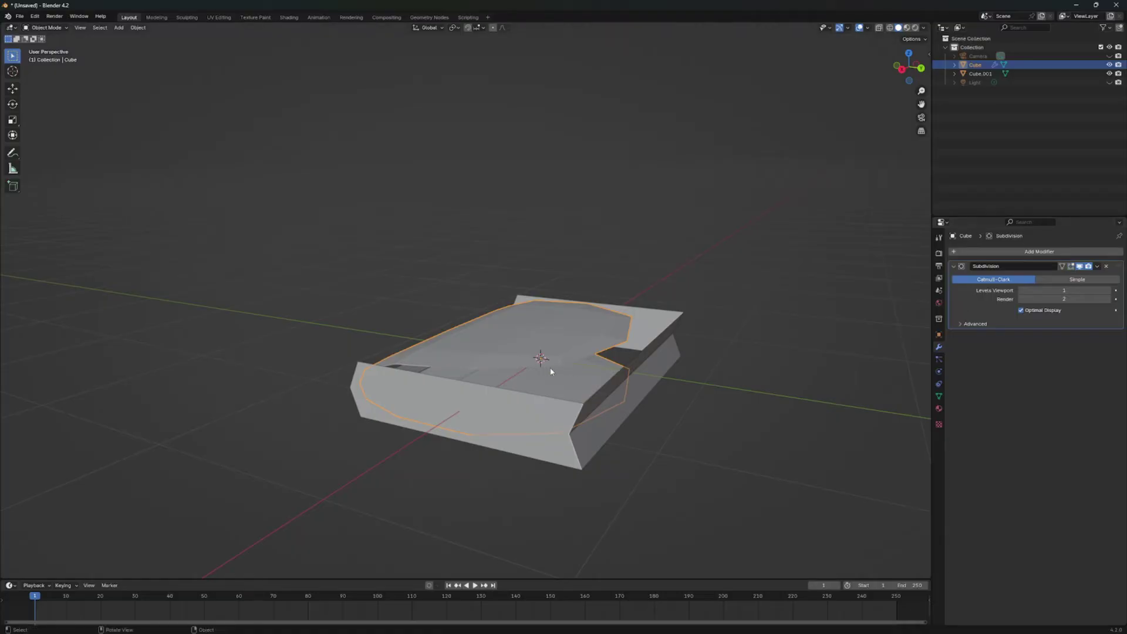
Step: Add an edge loop near the top of the cover and bevel its edge
key("Tab")
middle_click_drag(545, 371, 357, 323)
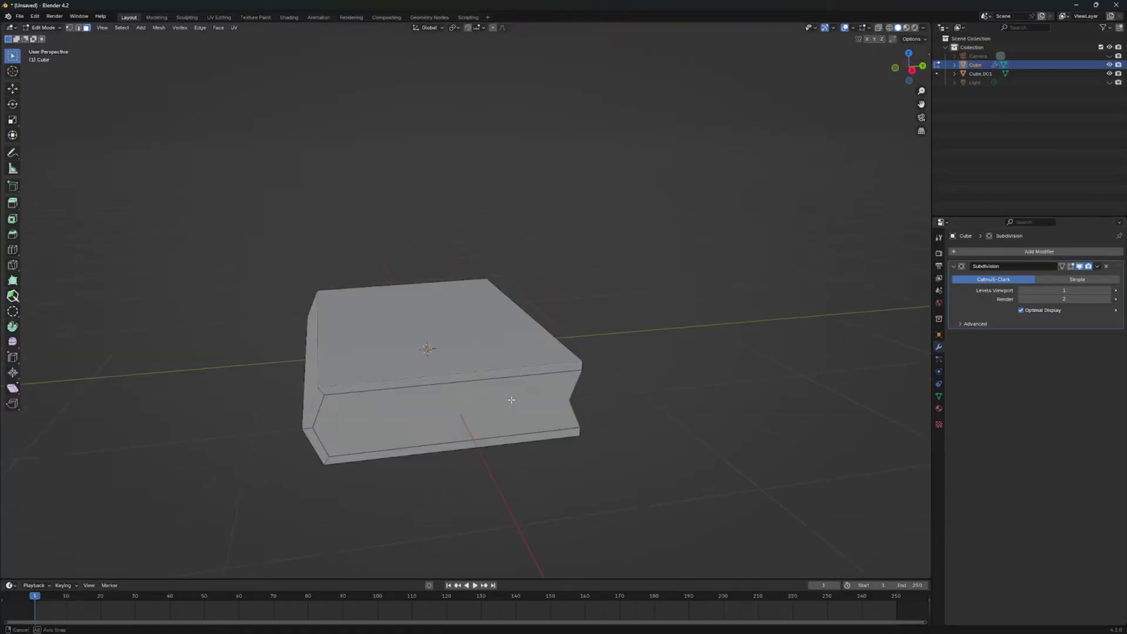
key("ctrl+r")
left_click(310, 327)
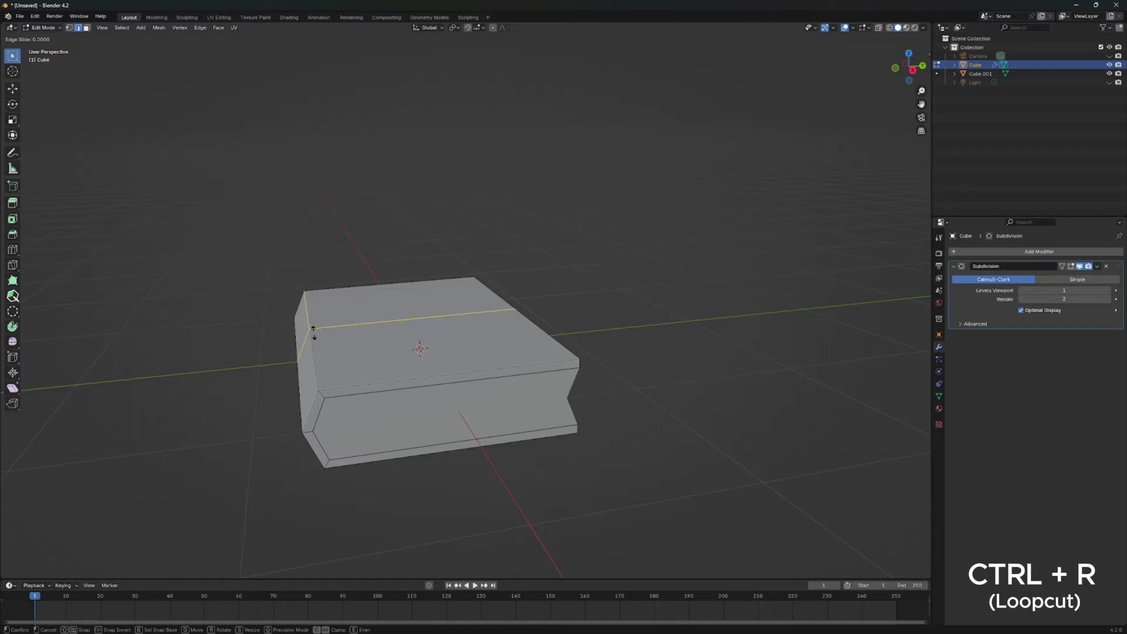
left_click(496, 404)
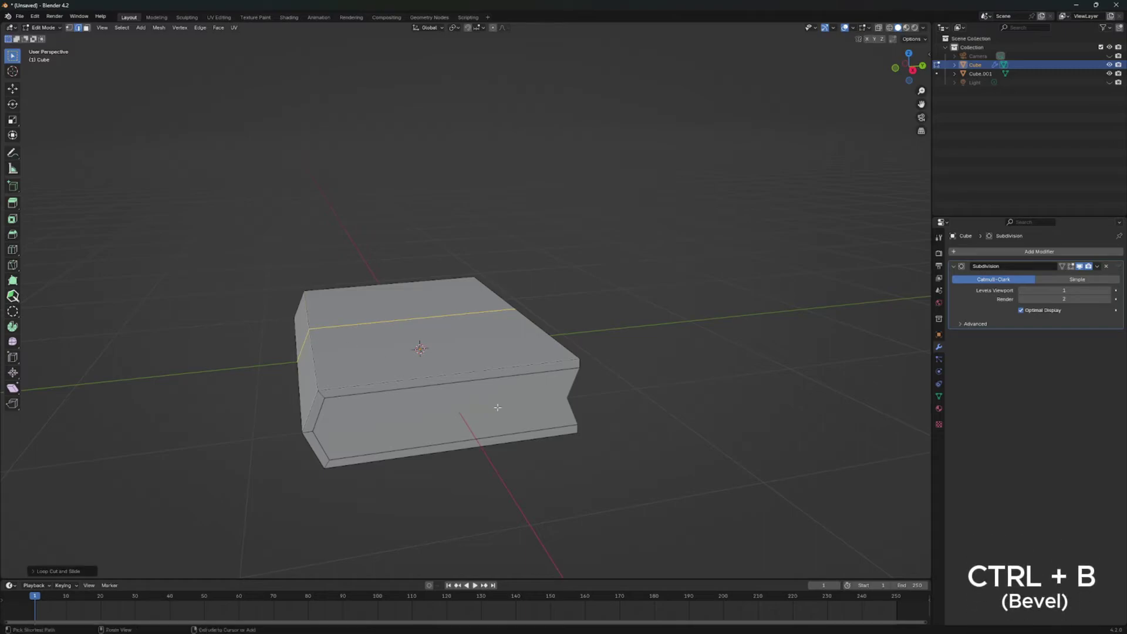
key("ctrl+b")
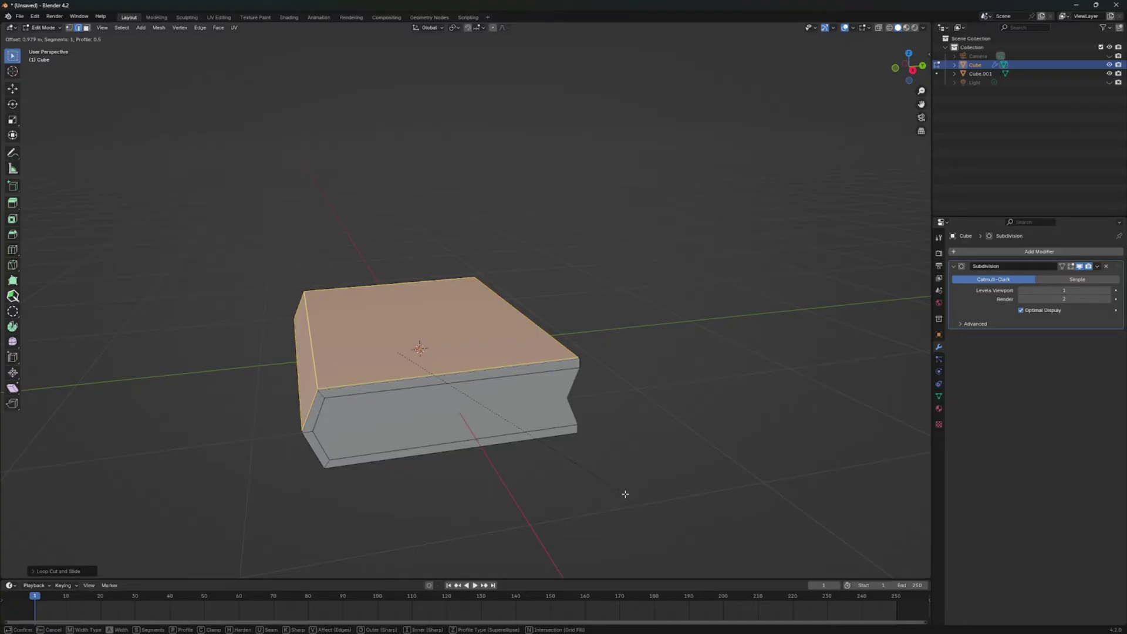
left_click(625, 494)
middle_click_drag(626, 494, 436, 283)
Step: Add an edge loop across the top face and slide it evenly close to the spine
key("ctrl+r")
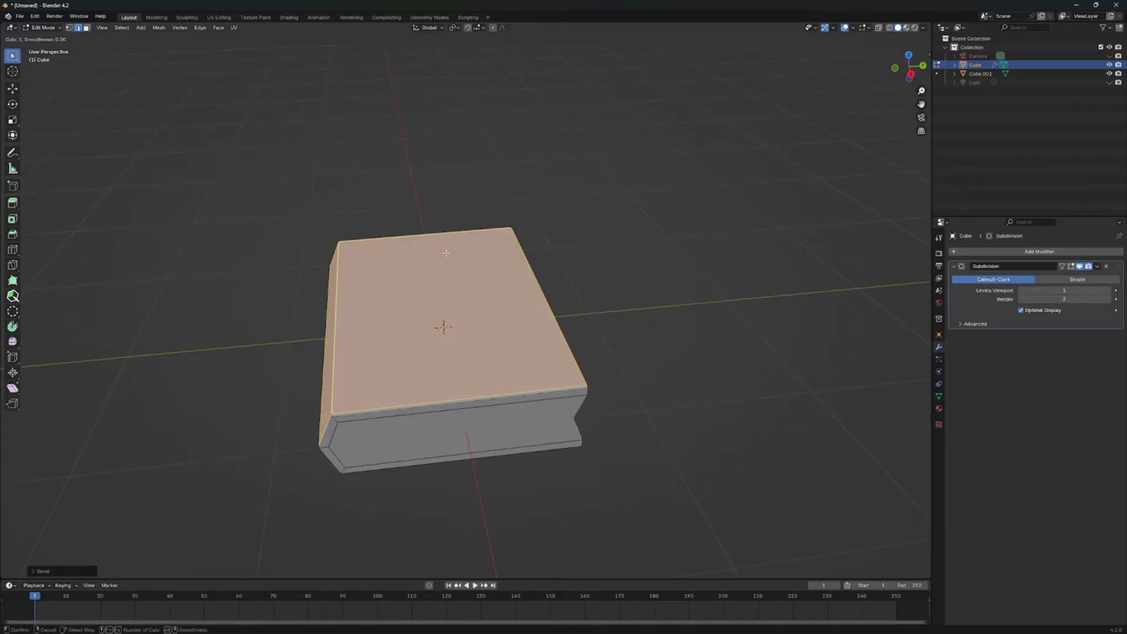
left_click(425, 234)
right_click(443, 328)
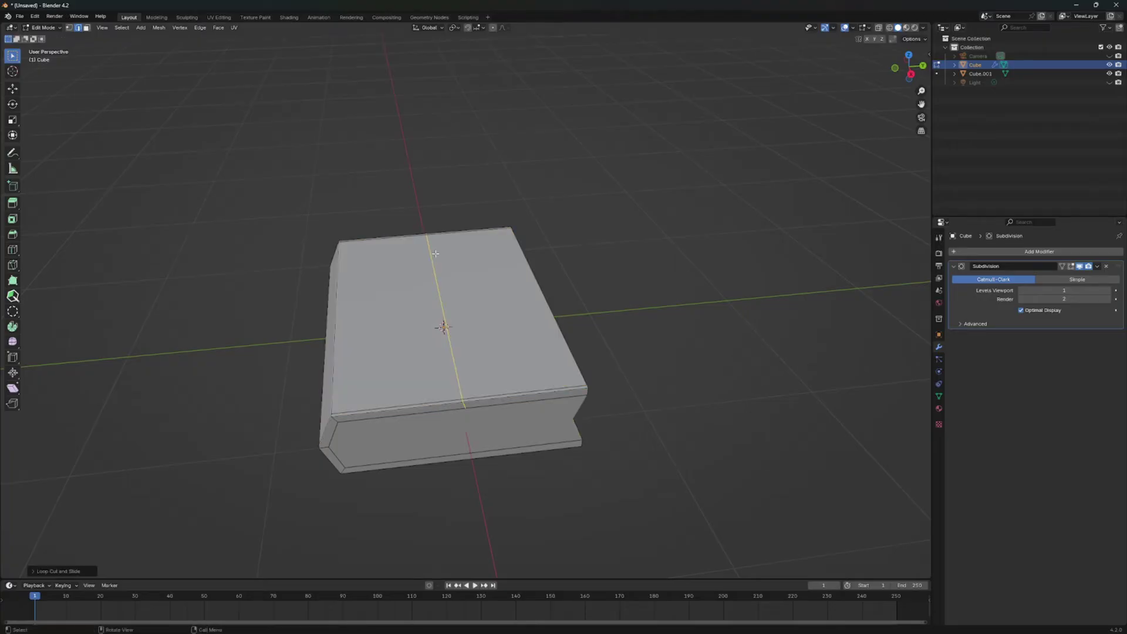
scroll(443, 328, "up", 3)
middle_click_drag(443, 327, 429, 473)
key("g")
key("g")
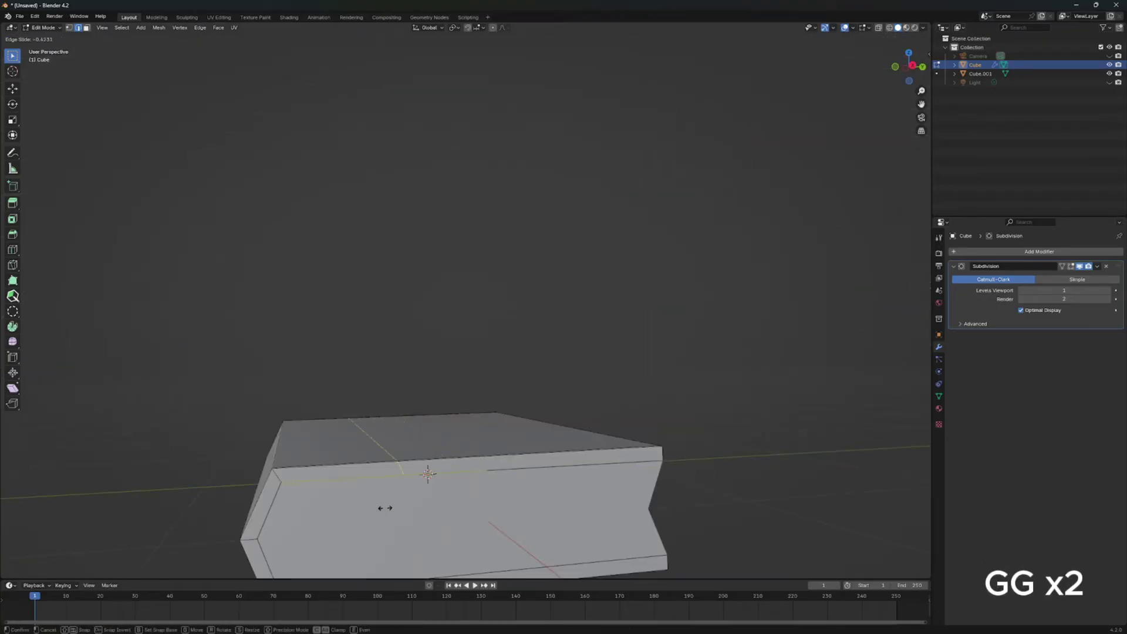
key("e")
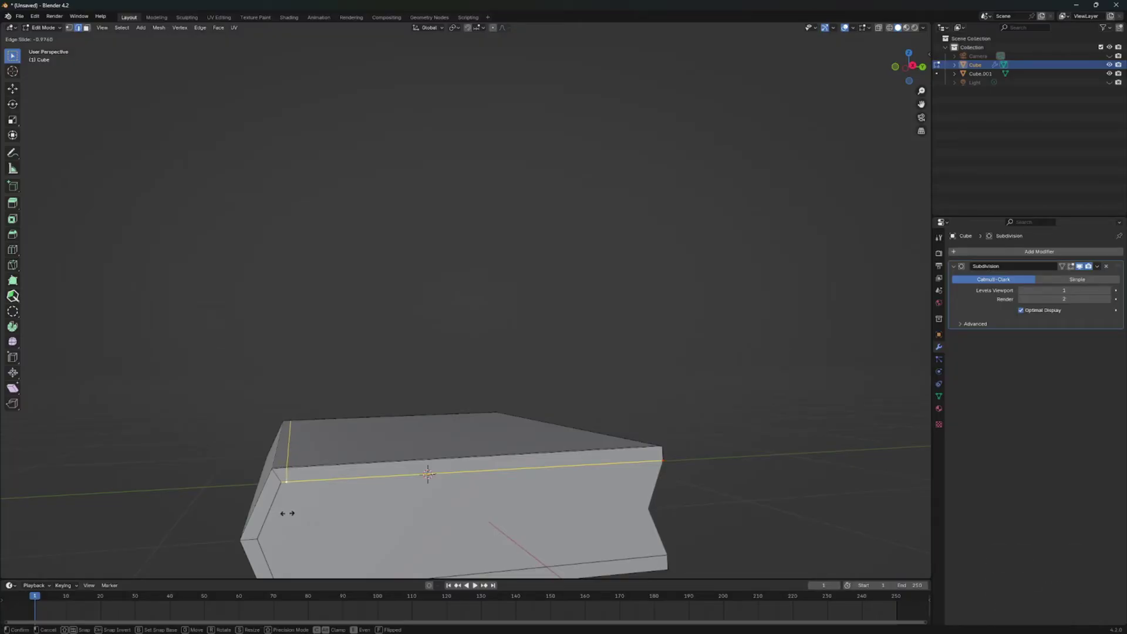
key("f")
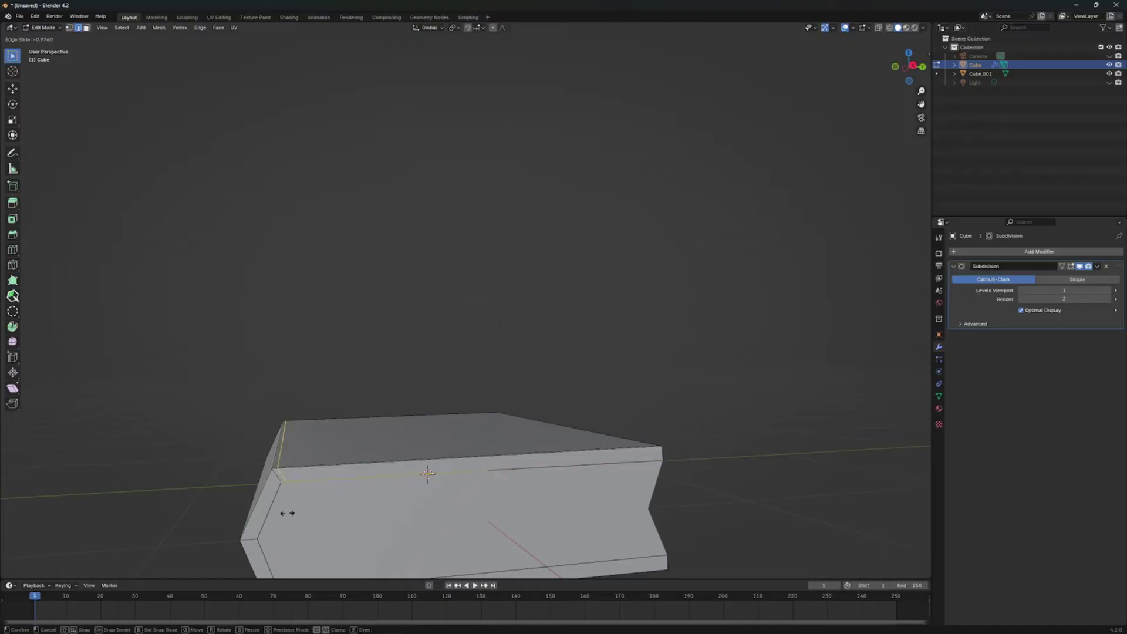
key("e")
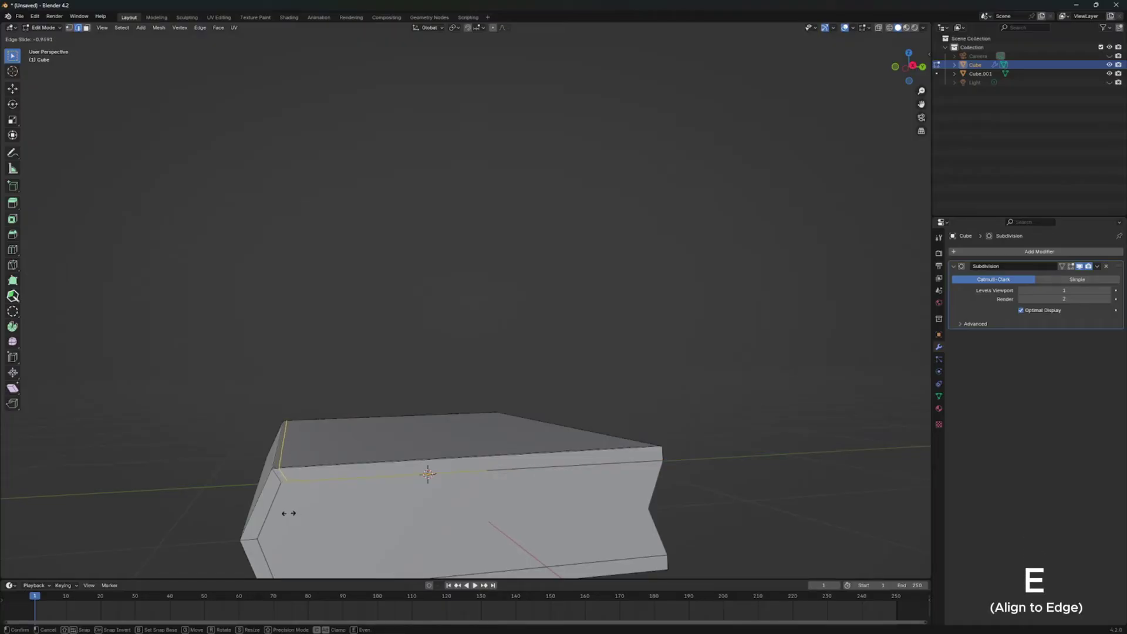
left_click(287, 513)
middle_click_drag(286, 513, 440, 458)
Step: Add edge loops near the cover's edge and near the underside's near and far edges
key("ctrl+r")
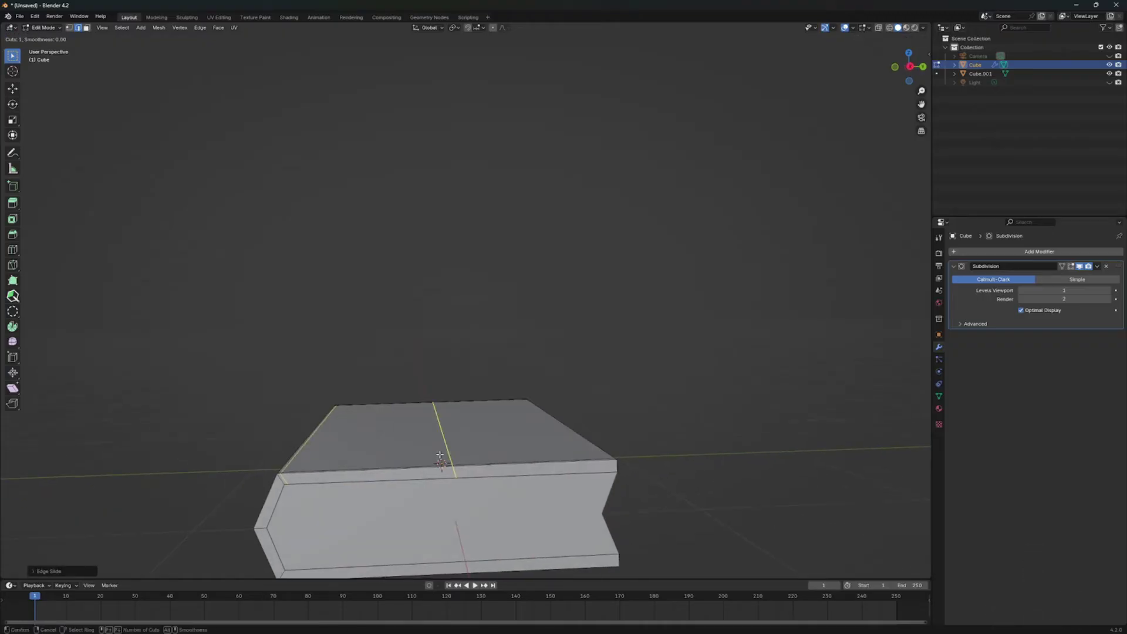
left_click(440, 457)
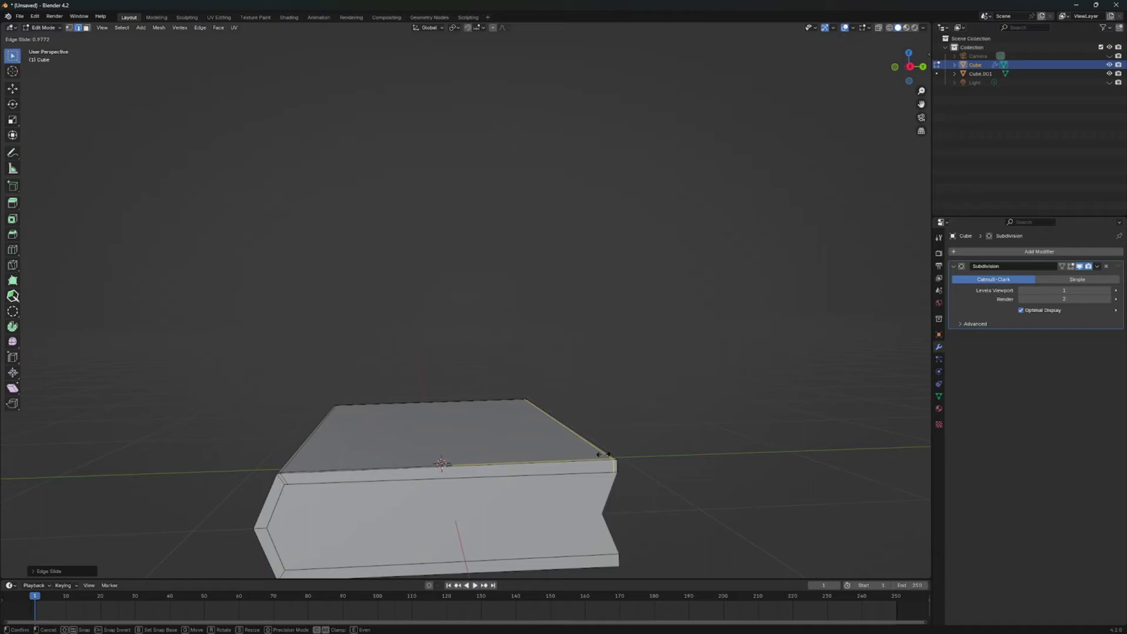
left_click(440, 462)
middle_click_drag(441, 462, 450, 382)
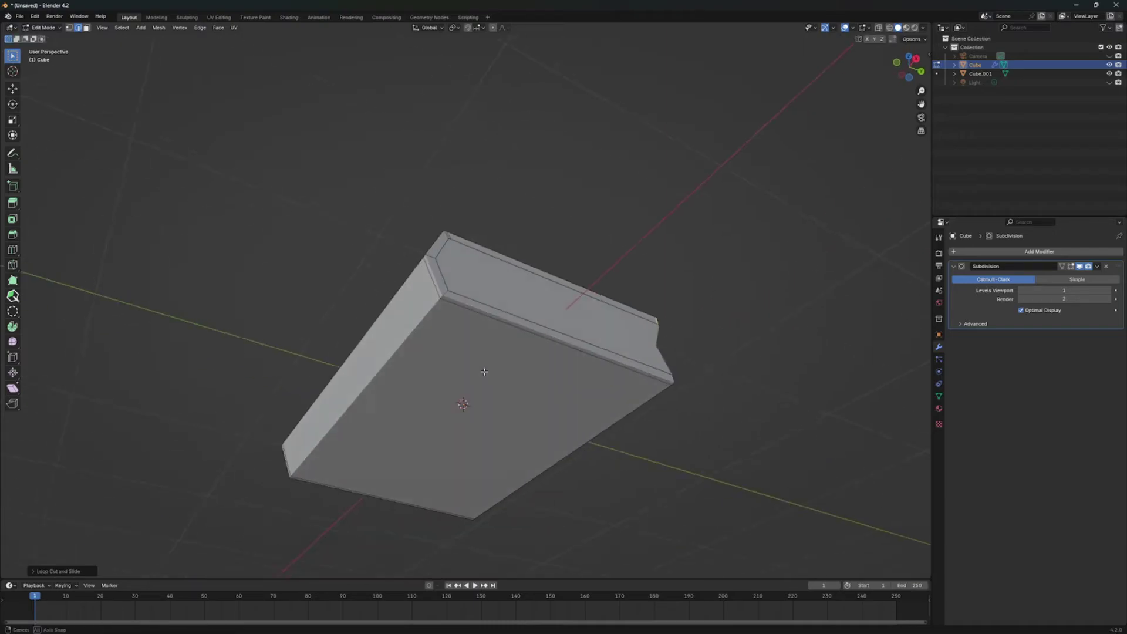
key("ctrl+r")
left_click(490, 347)
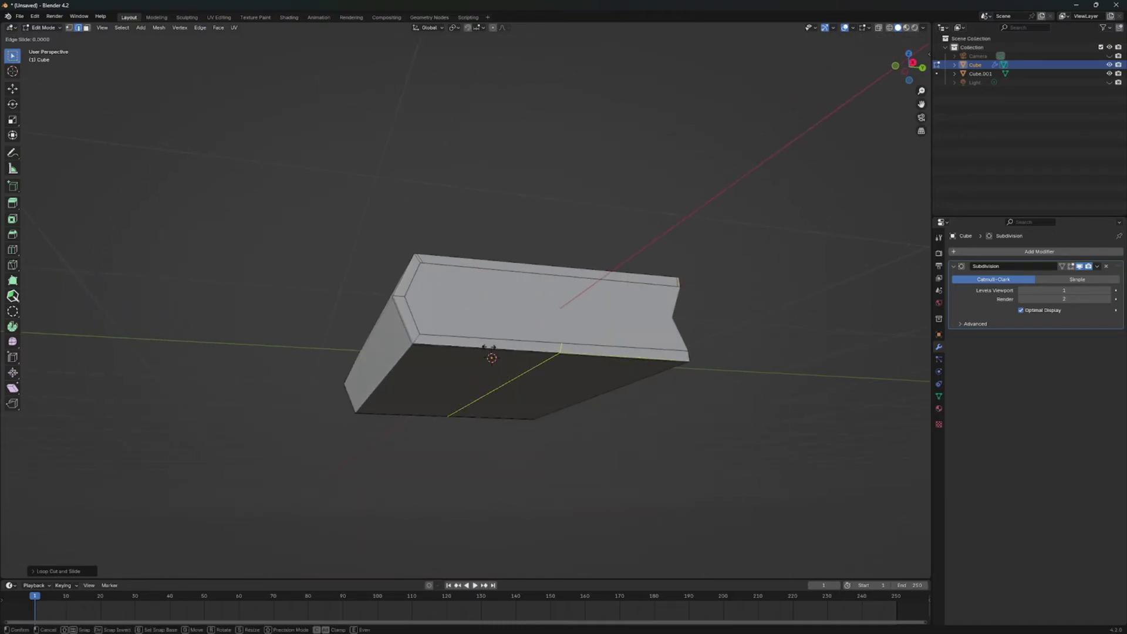
left_click(353, 352)
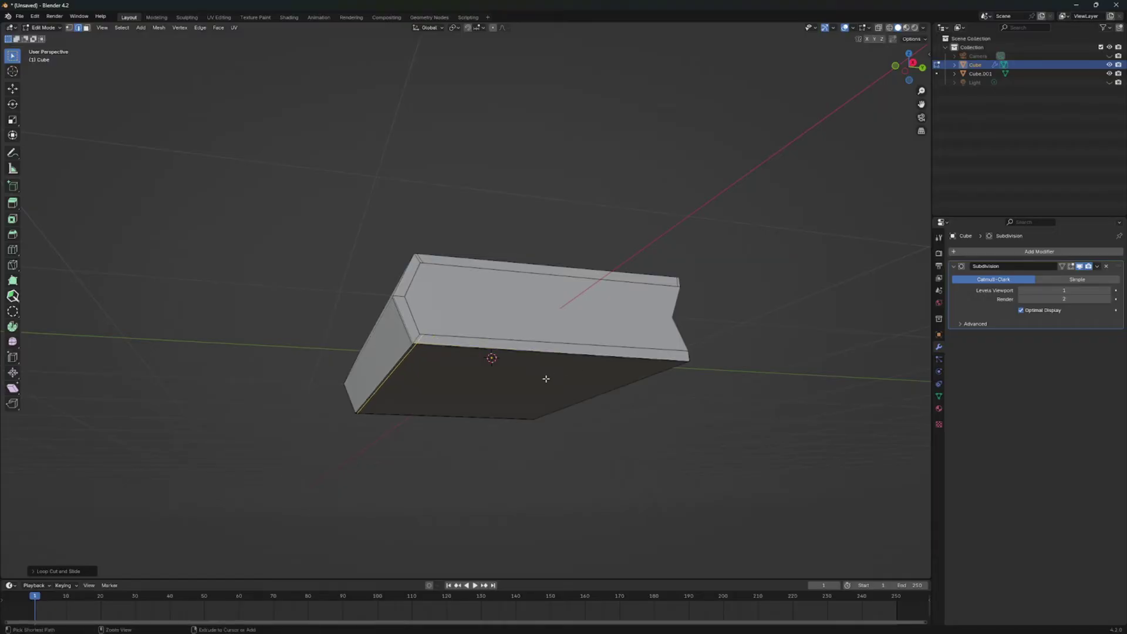
key("ctrl+r")
left_click(499, 361)
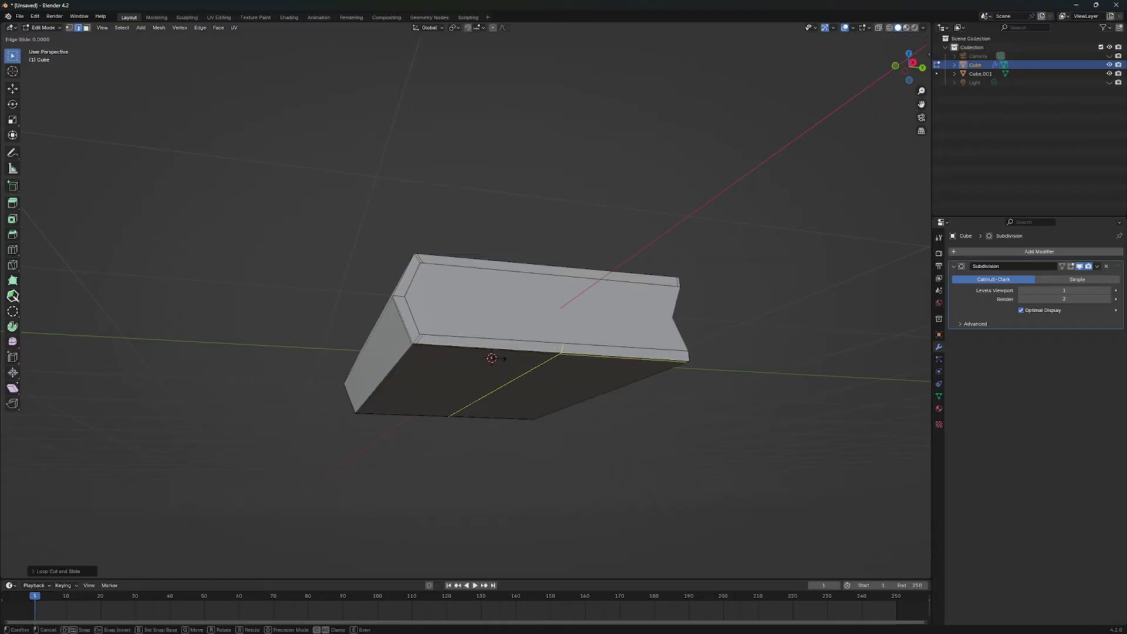
left_click(632, 351)
Step: Add one more edge loop along the top face close to the cover edge
mouse_move(632, 352)
middle_mouse_down()
mouse_move(428, 298)
mouse_move(440, 197)
middle_mouse_up()
key("ctrl+r")
left_click(429, 299)
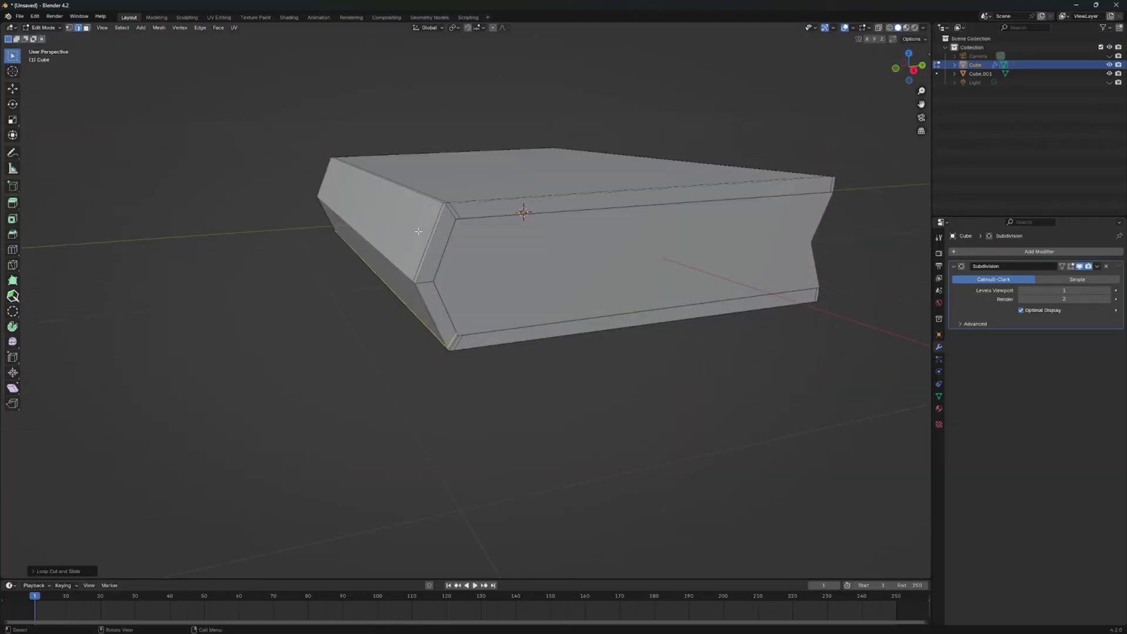
scroll(444, 190, "up", 3)
left_click(498, 242)
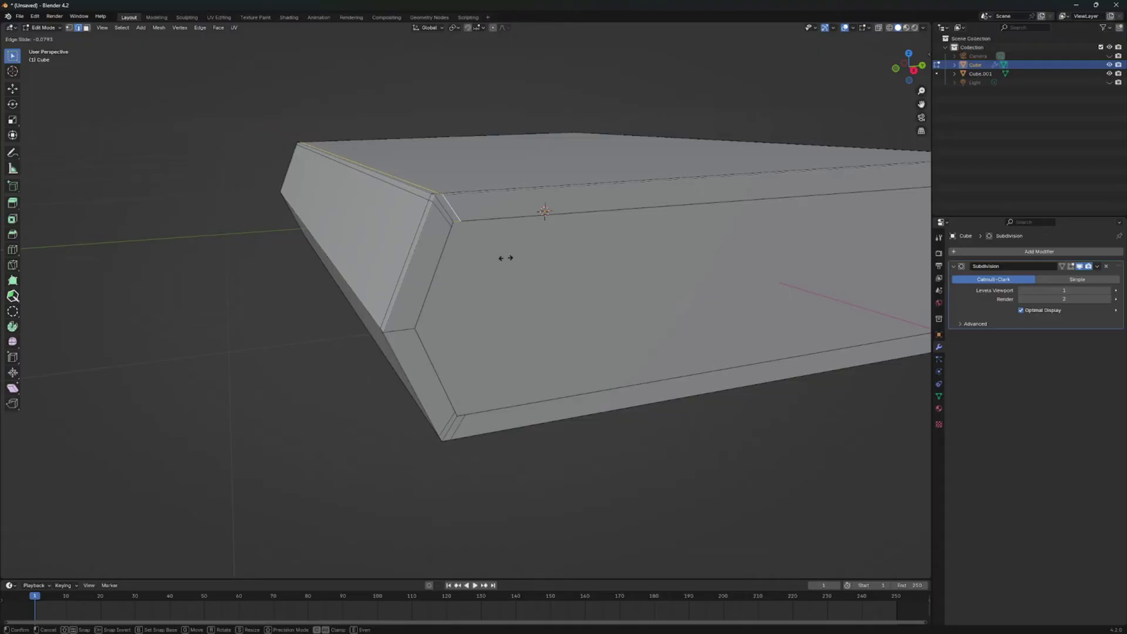
scroll(503, 255, "down", 4)
mouse_move(502, 254)
middle_mouse_down()
mouse_move(601, 237)
mouse_move(558, 202)
middle_mouse_up()
Step: Isolate the cover, set viewport subdivision to 2, shade it smooth, and restore the full scene
key("Tab")
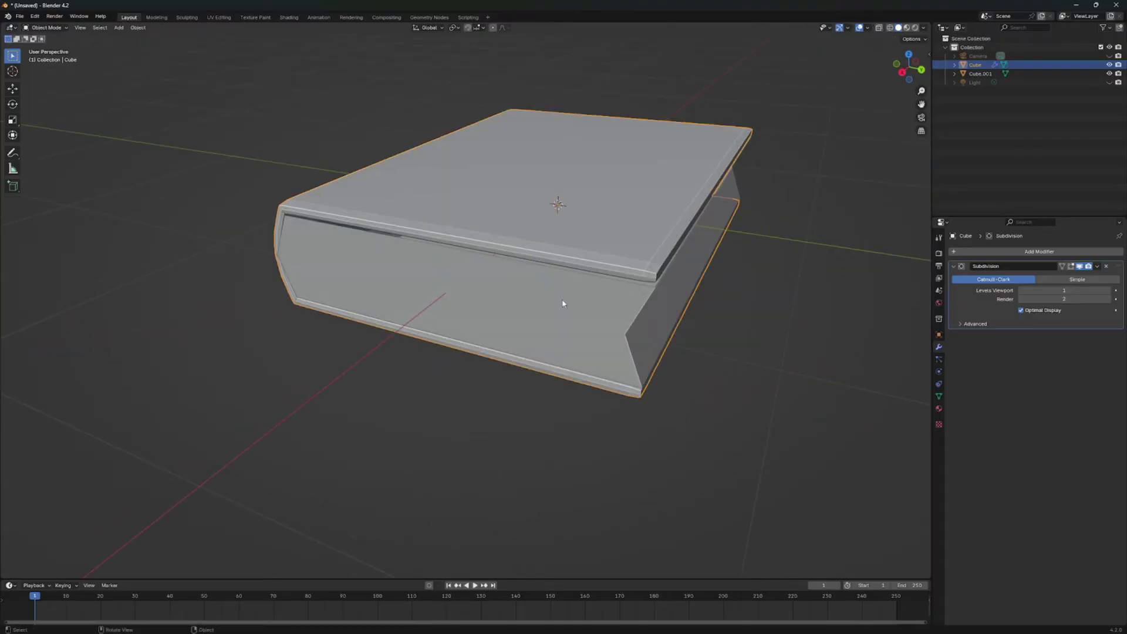
mouse_move(564, 302)
middle_mouse_down()
mouse_move(513, 281)
mouse_move(547, 270)
mouse_move(488, 270)
mouse_move(499, 273)
mouse_move(483, 342)
middle_mouse_up()
key("slash")
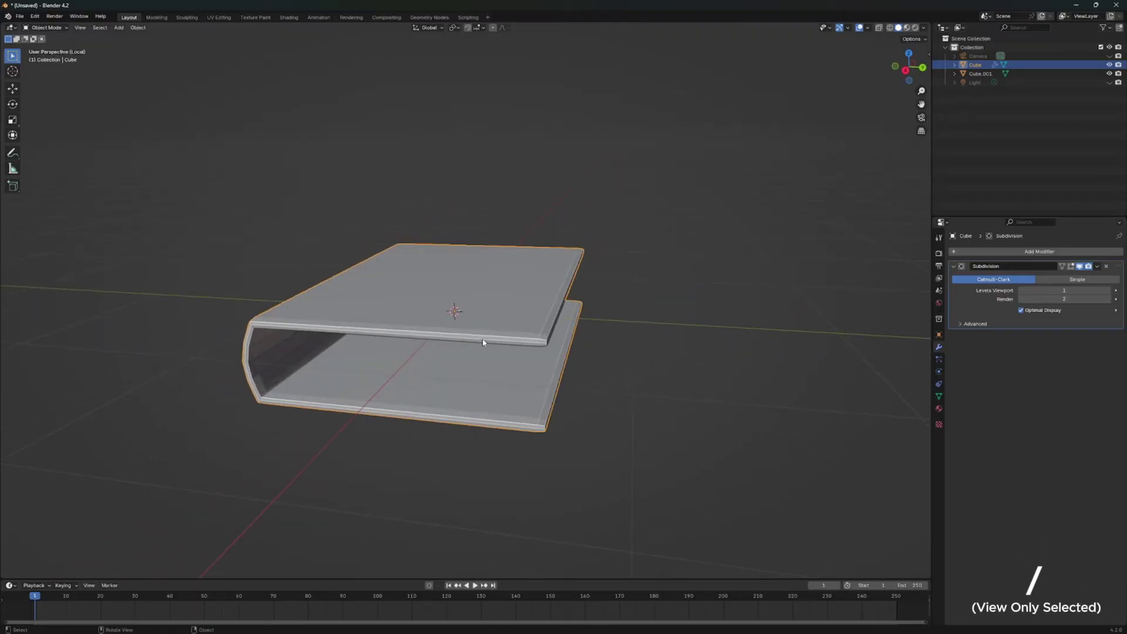
left_click(1110, 293)
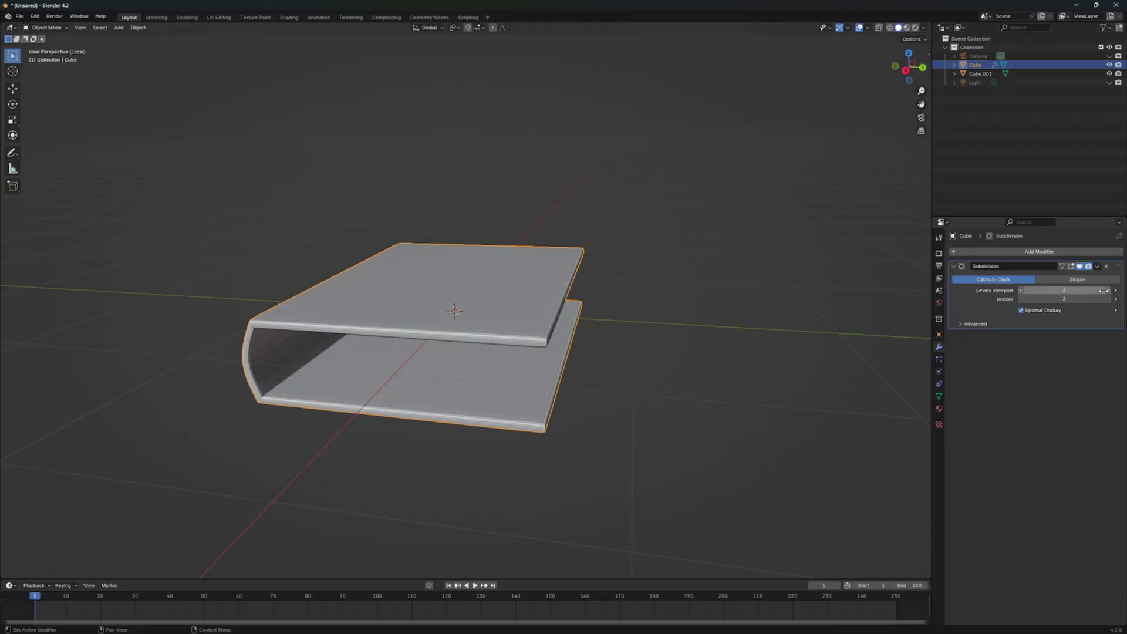
right_click(358, 330)
left_click(345, 327)
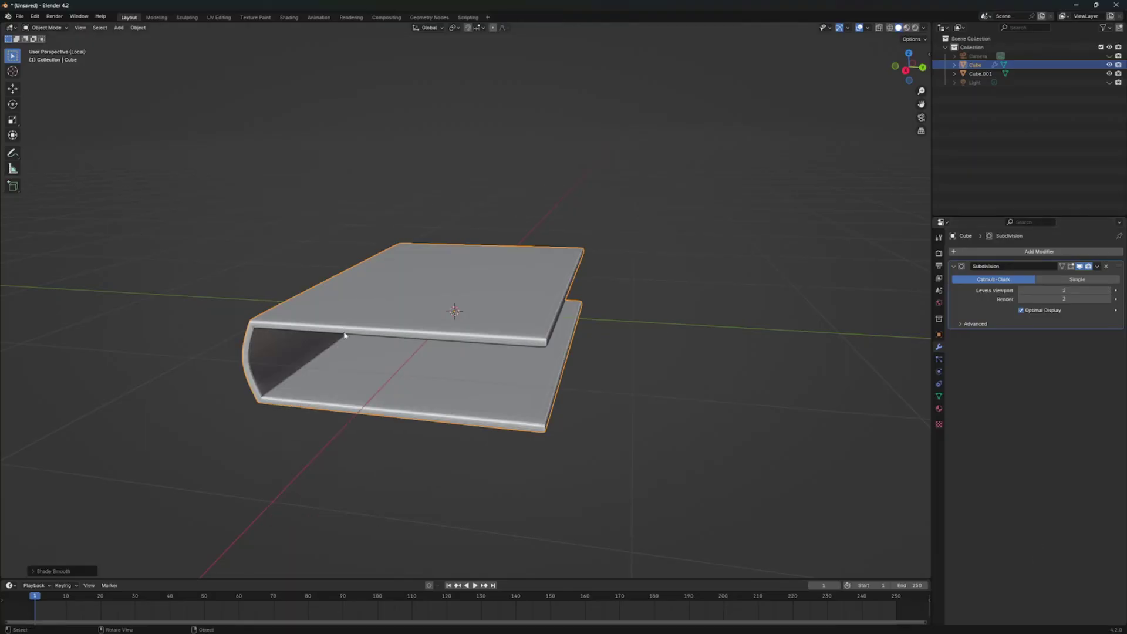
scroll(397, 352, "up", 3)
scroll(438, 357, "down", 3)
mouse_move(438, 356)
middle_mouse_down()
mouse_move(508, 359)
mouse_move(490, 344)
middle_mouse_up()
key("slash")
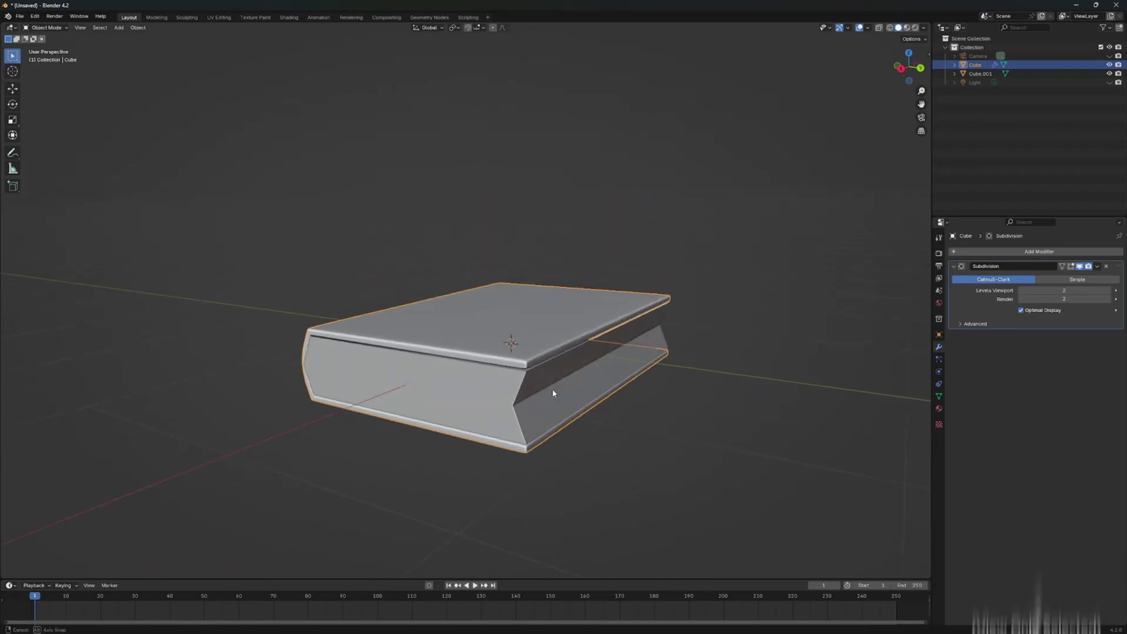
Step: Select both end faces of Cube.001 and scale them along X
left_click(539, 392)
scroll(534, 388, "up", 2)
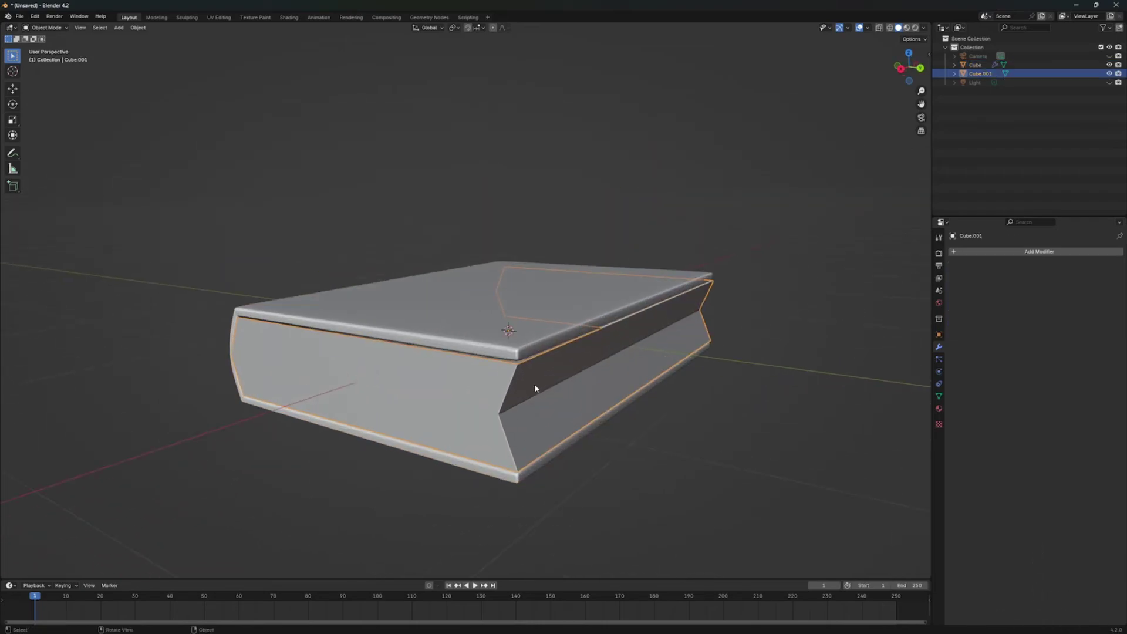
key("Tab")
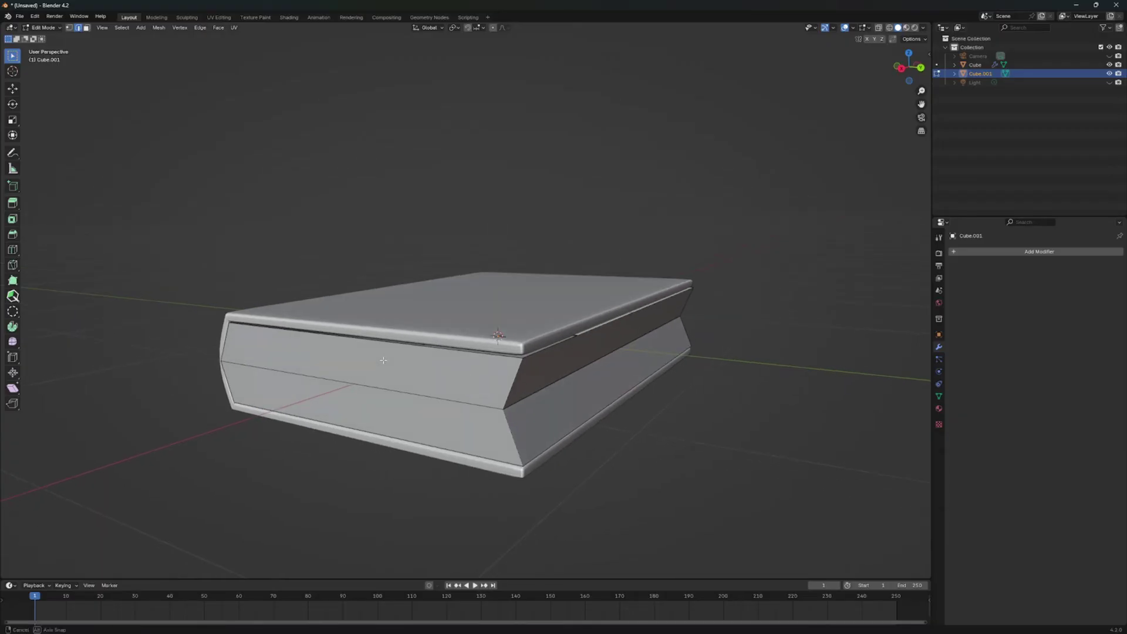
middle_click_drag(381, 361, 101, 126)
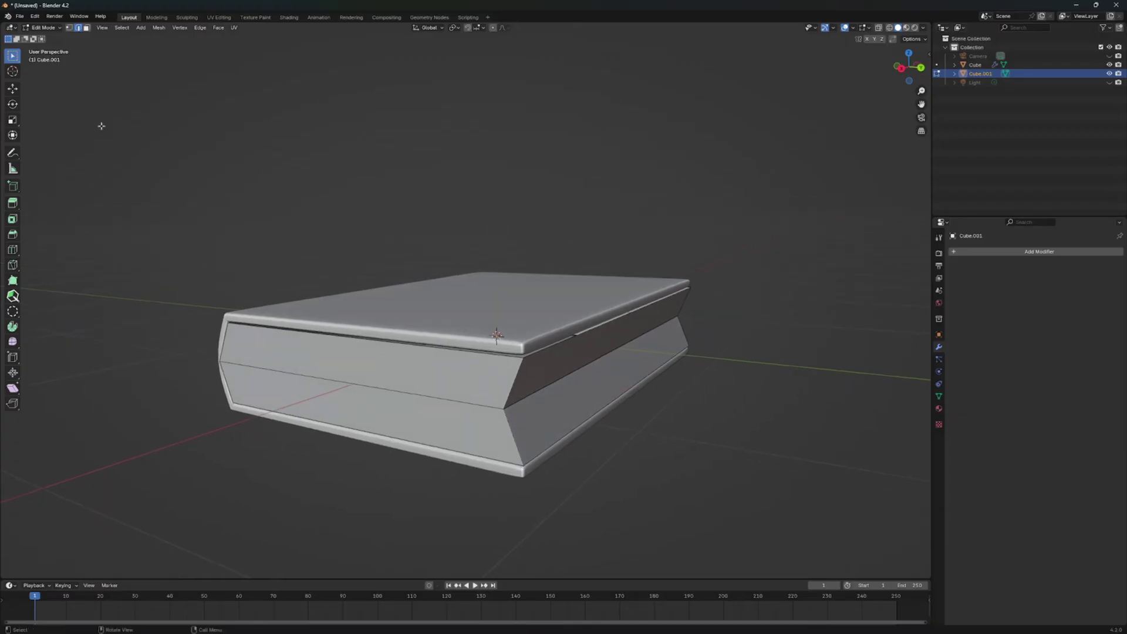
left_click(323, 353)
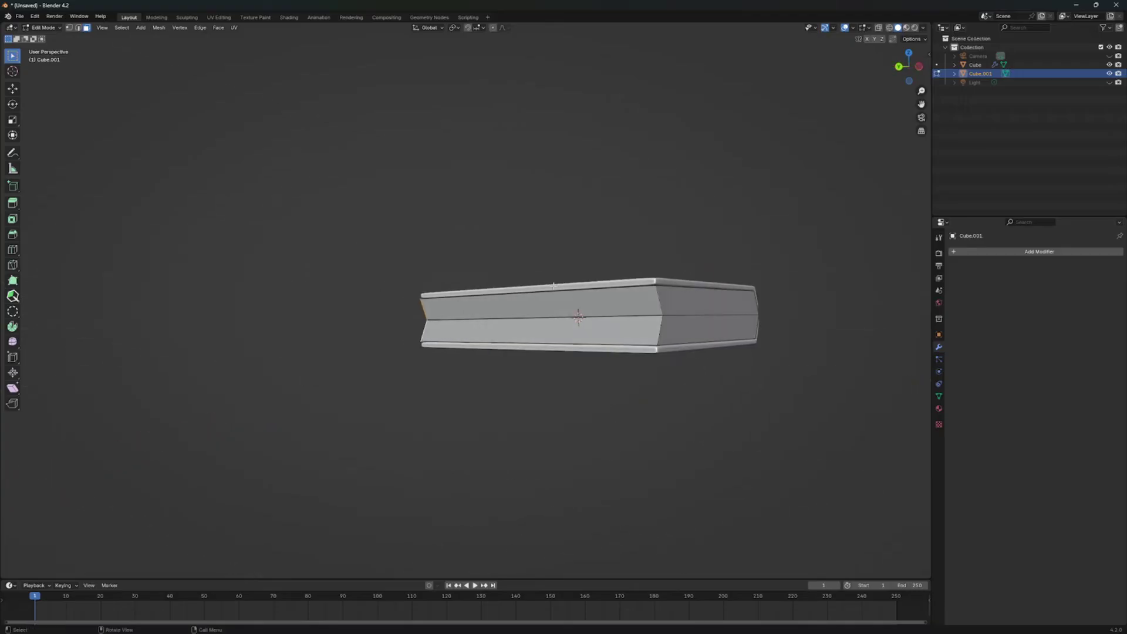
middle_click_drag(345, 412, 700, 326)
left_click(699, 327)
left_click(679, 390, "shift")
mouse_move(679, 390)
middle_mouse_down()
mouse_move(600, 387)
mouse_move(687, 450)
middle_mouse_up()
key("s")
key("x")
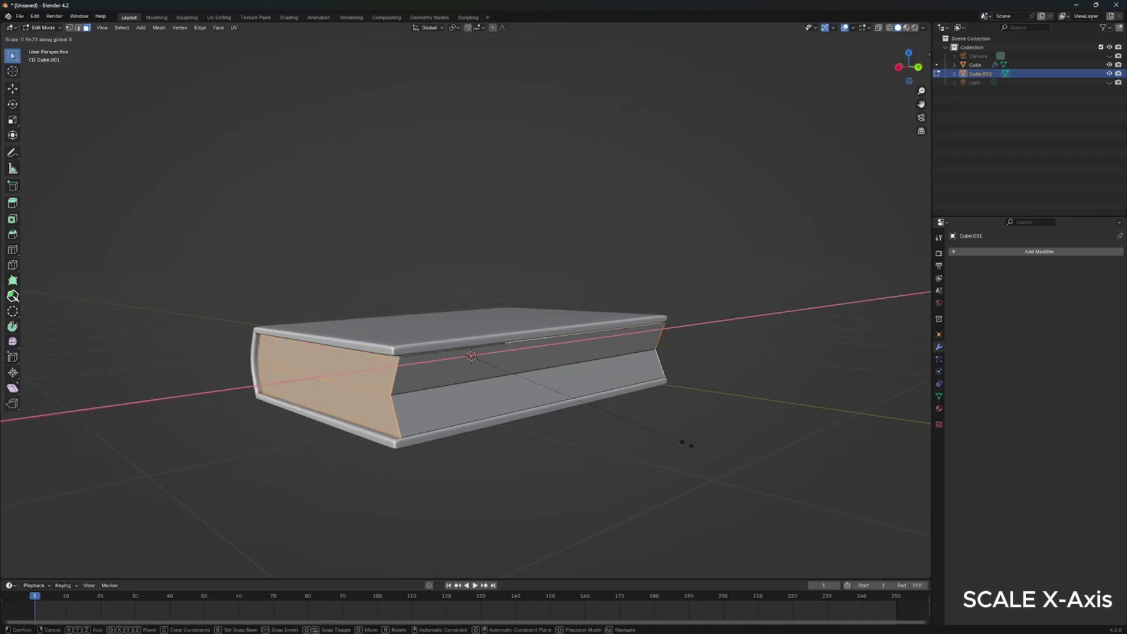
left_click(679, 446)
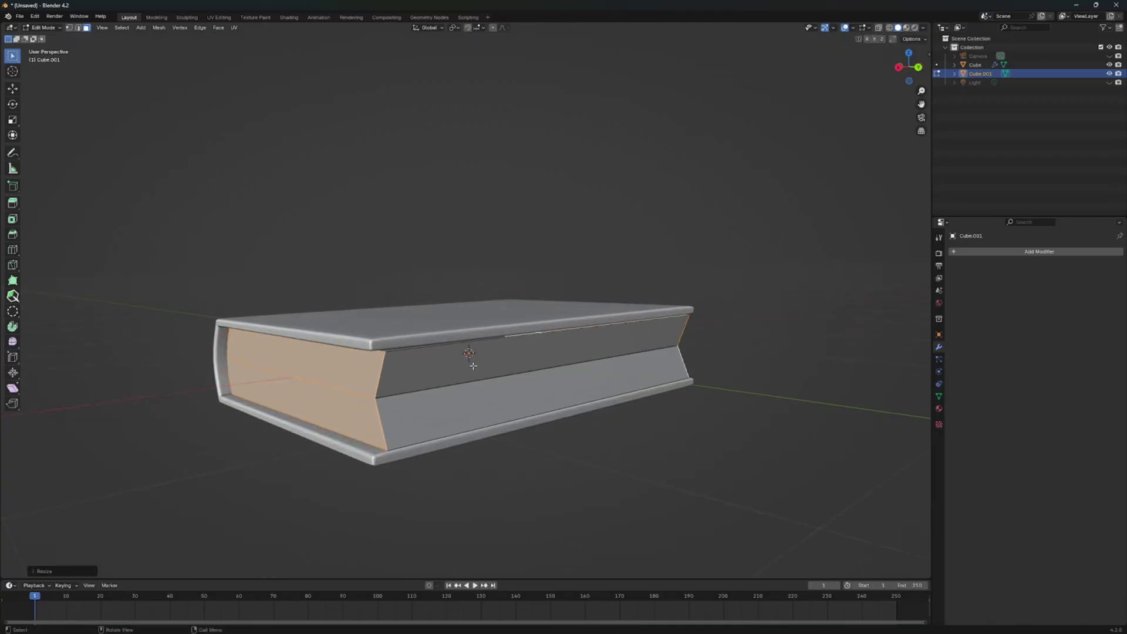
Step: Move the page block's front faces along Y to fit inside the cover
left_click(486, 377)
left_click(489, 405, "shift")
middle_click_drag(488, 405, 536, 433)
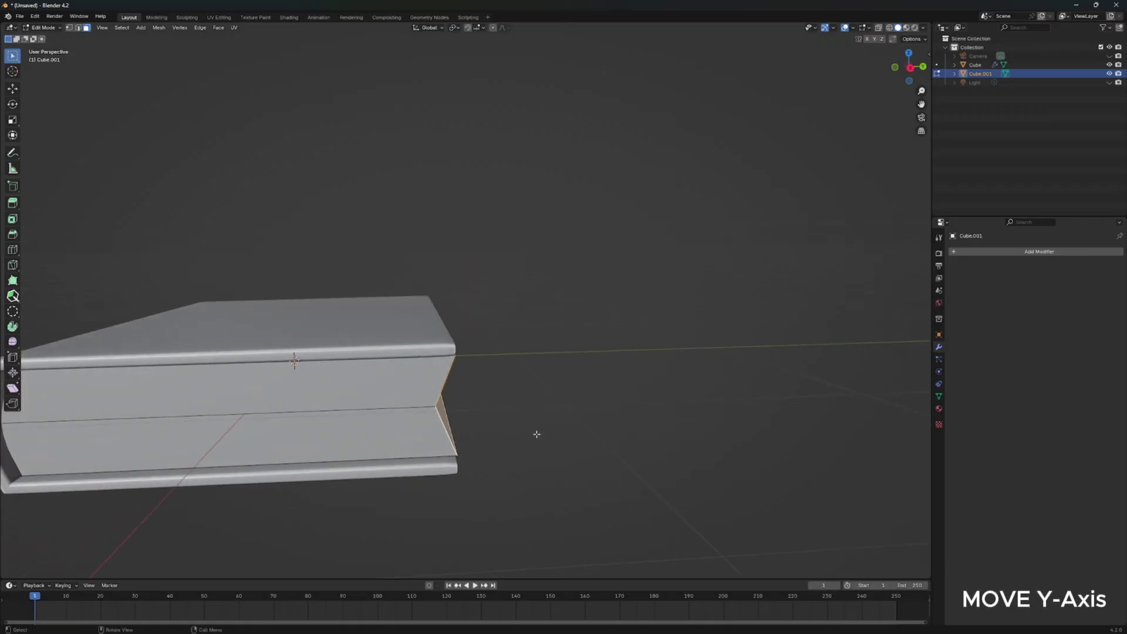
key("g")
key("y")
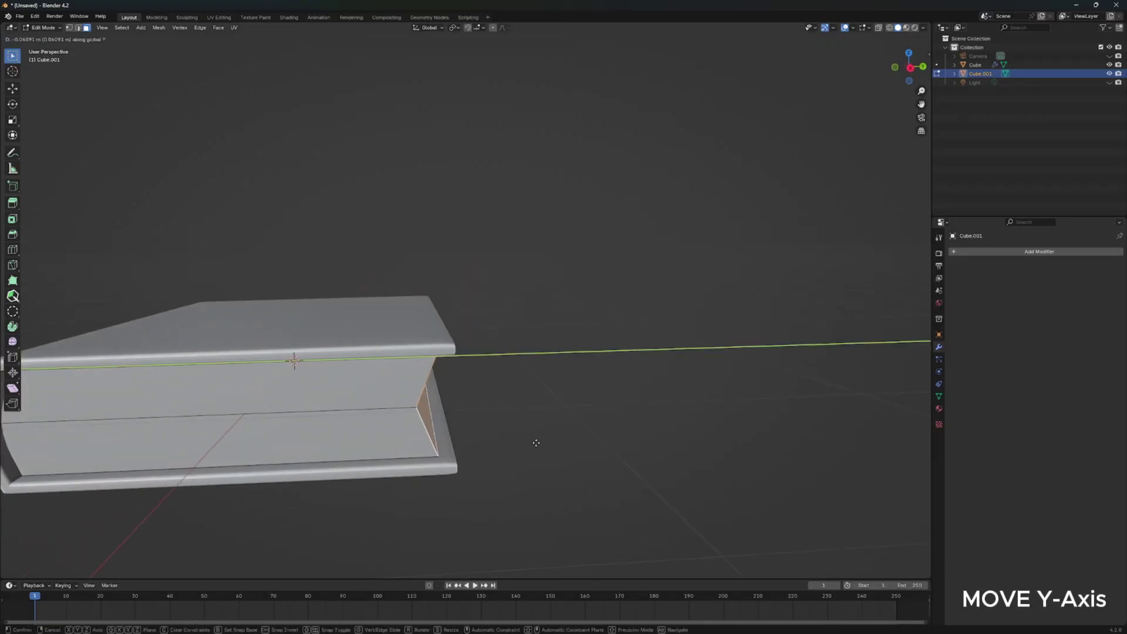
left_click(536, 442)
scroll(452, 423, "down", 3)
scroll(448, 397, "up", 2)
middle_click_drag(447, 397, 443, 402)
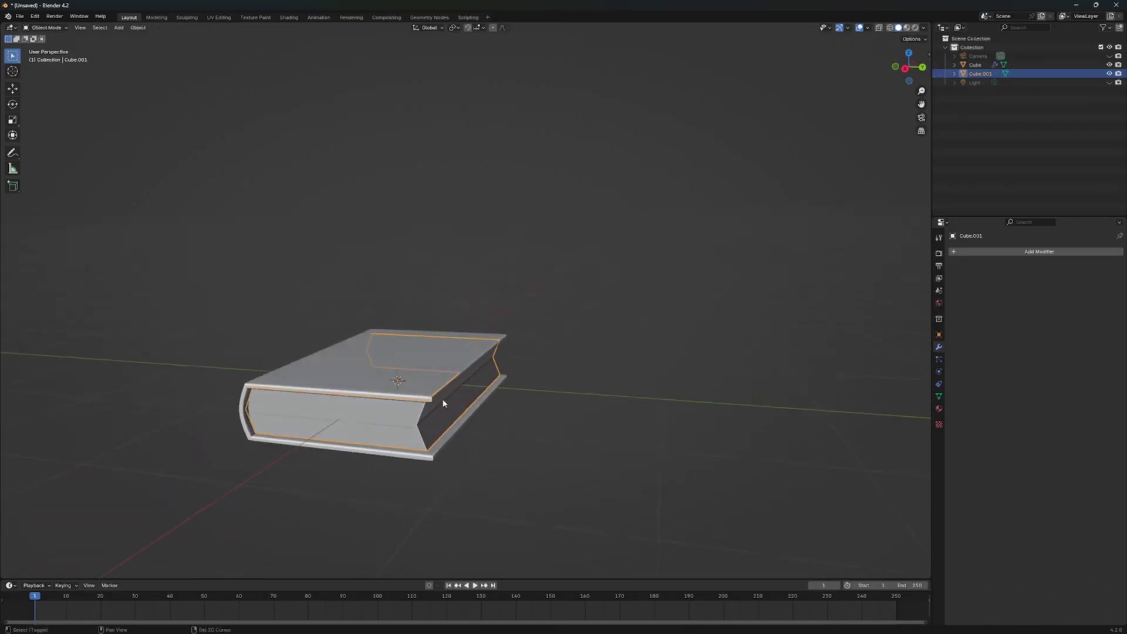
Step: Isolate Cube.001 in local view and add a Subdivision Surface modifier
key("Tab")
scroll(505, 437, "up", 2)
key("KP_Divide")
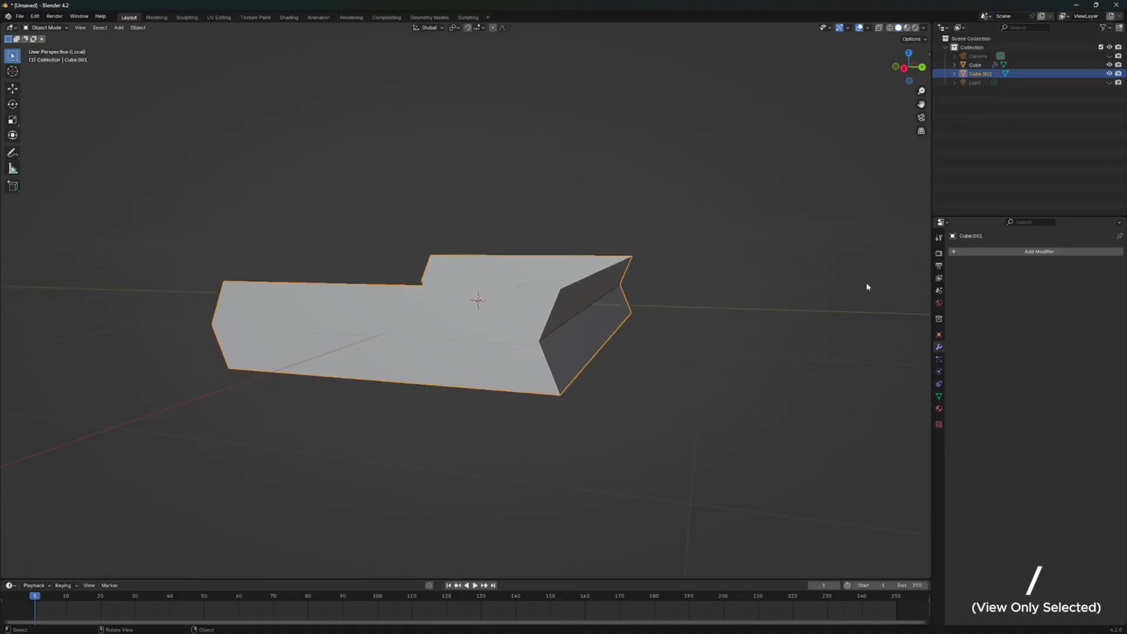
left_click(999, 253)
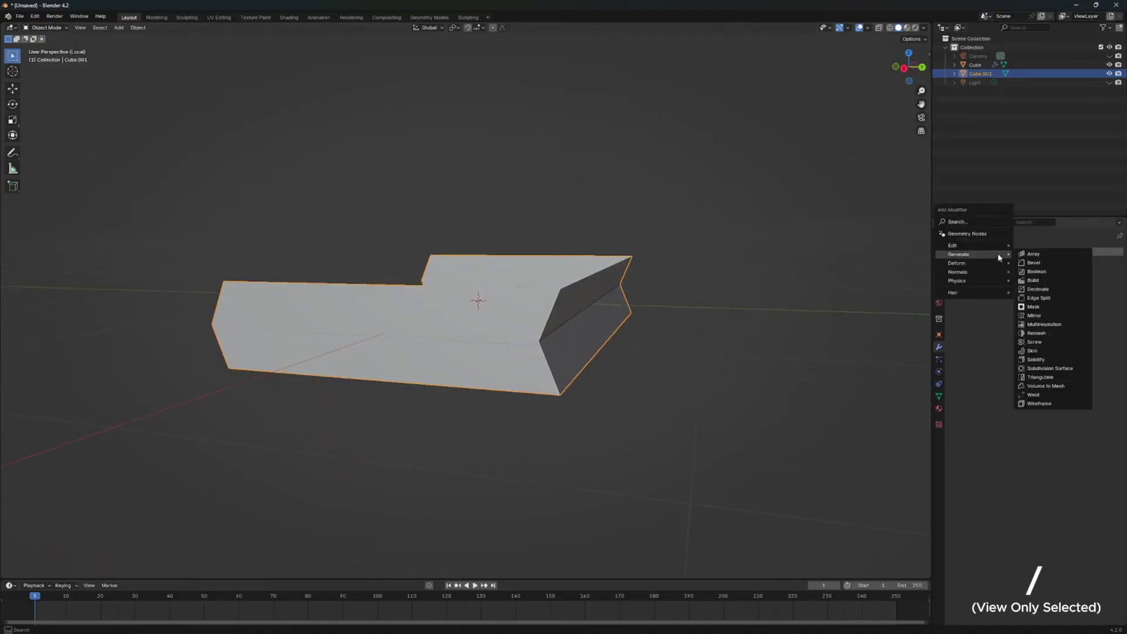
left_click(1037, 361)
middle_click_drag(453, 319, 455, 340)
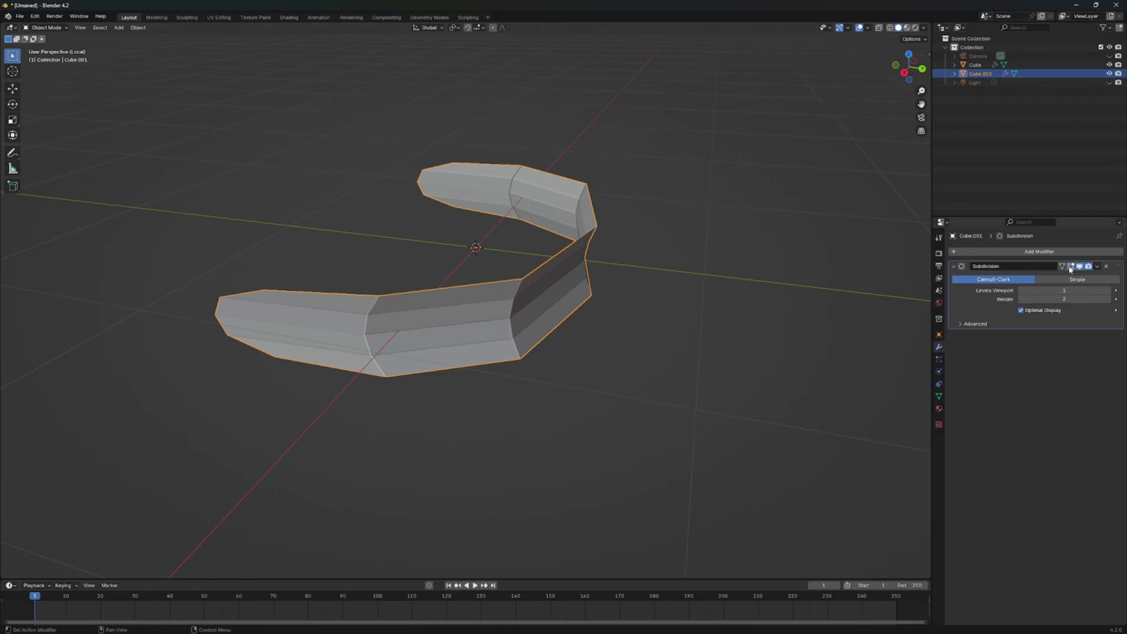
Step: Add two supporting edge loops and slide them along the page block's bars
key("Tab")
middle_click_drag(327, 322, 274, 303)
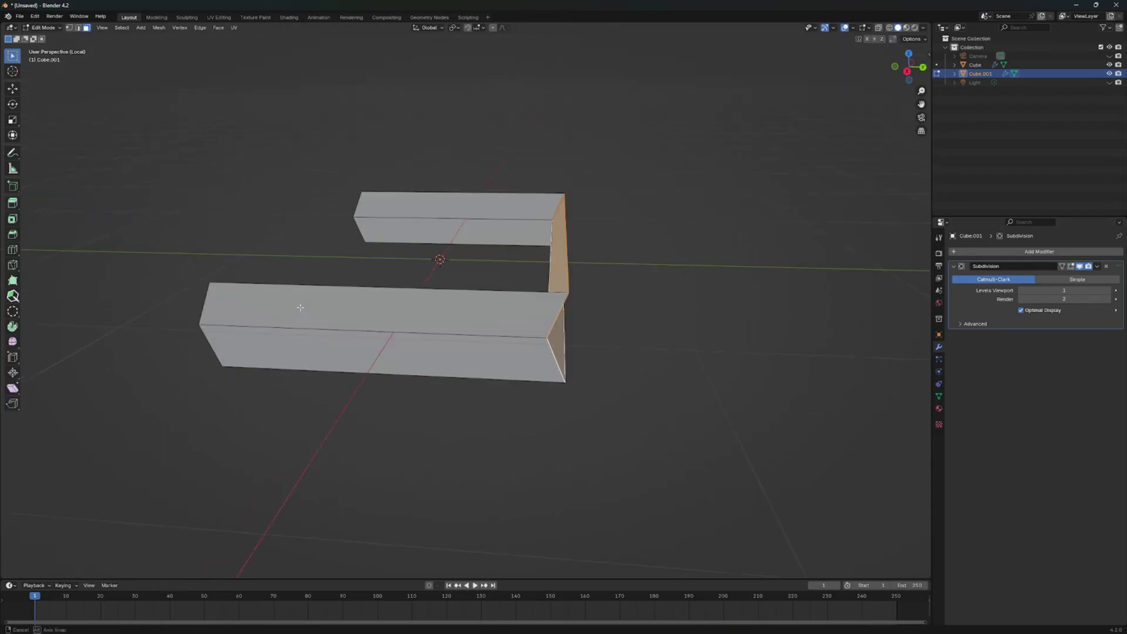
key("alt+a")
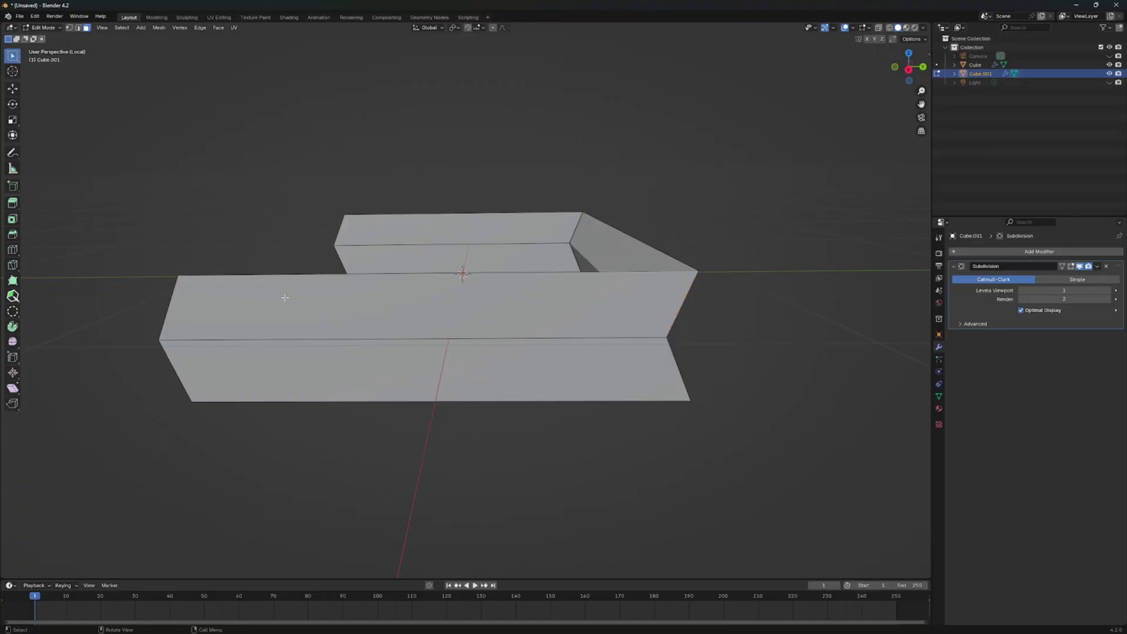
middle_click_drag(309, 299, 287, 292)
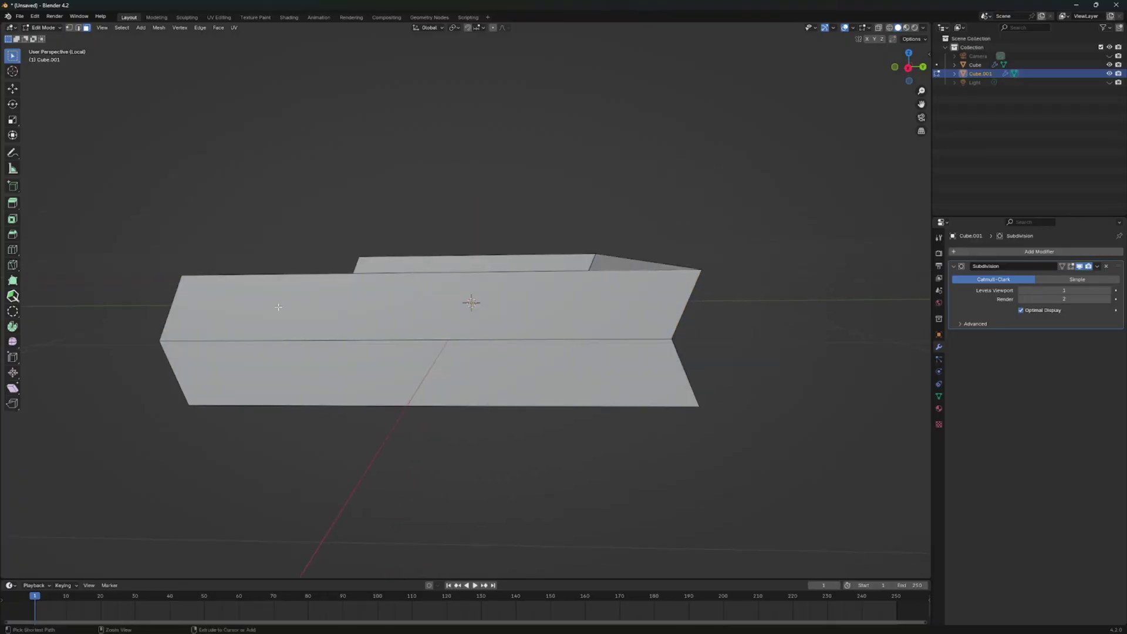
left_click(181, 304)
mouse_move(181, 353)
middle_mouse_down()
mouse_move(208, 403)
mouse_move(89, 337)
middle_mouse_up()
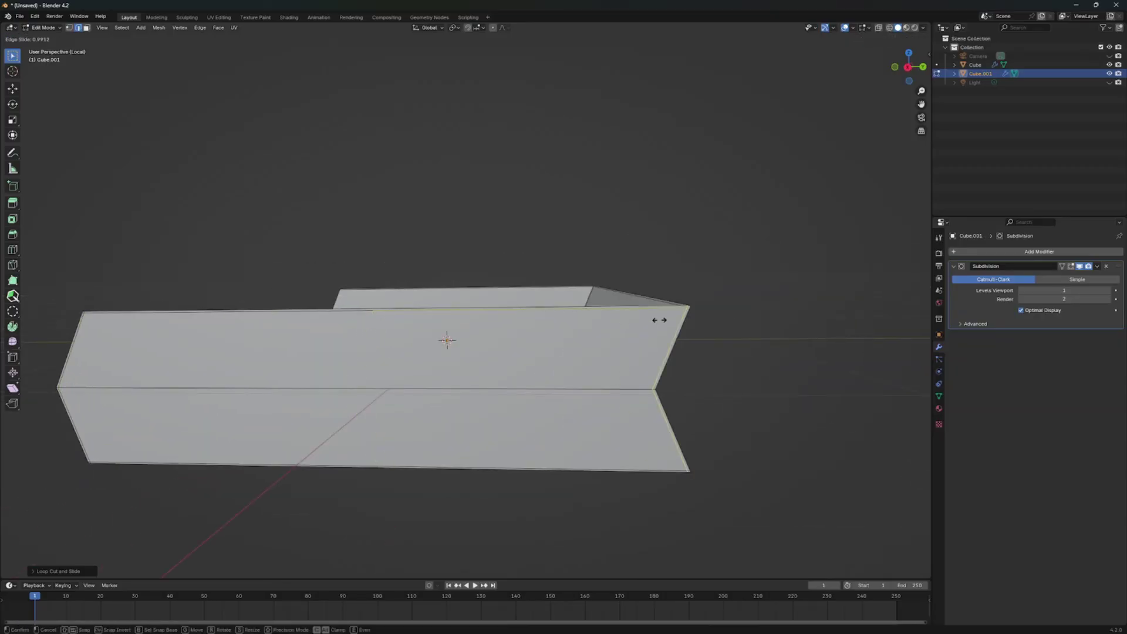
mouse_move(659, 322)
middle_mouse_down()
mouse_move(185, 321)
mouse_move(415, 334)
middle_mouse_up()
left_click(181, 322)
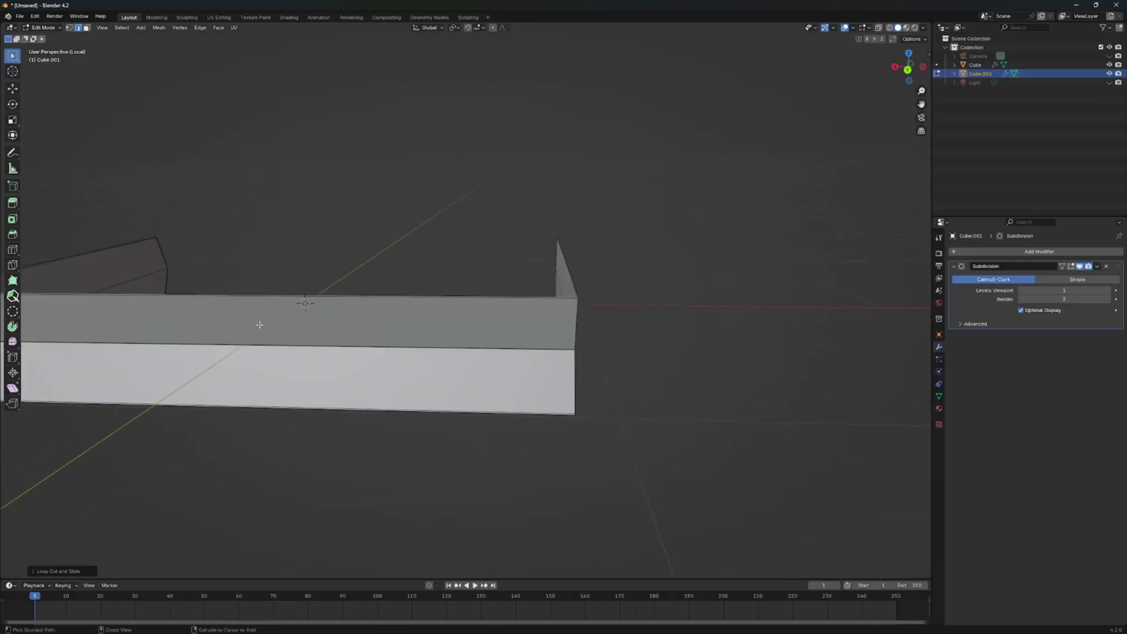
middle_click_drag(623, 310, 458, 300)
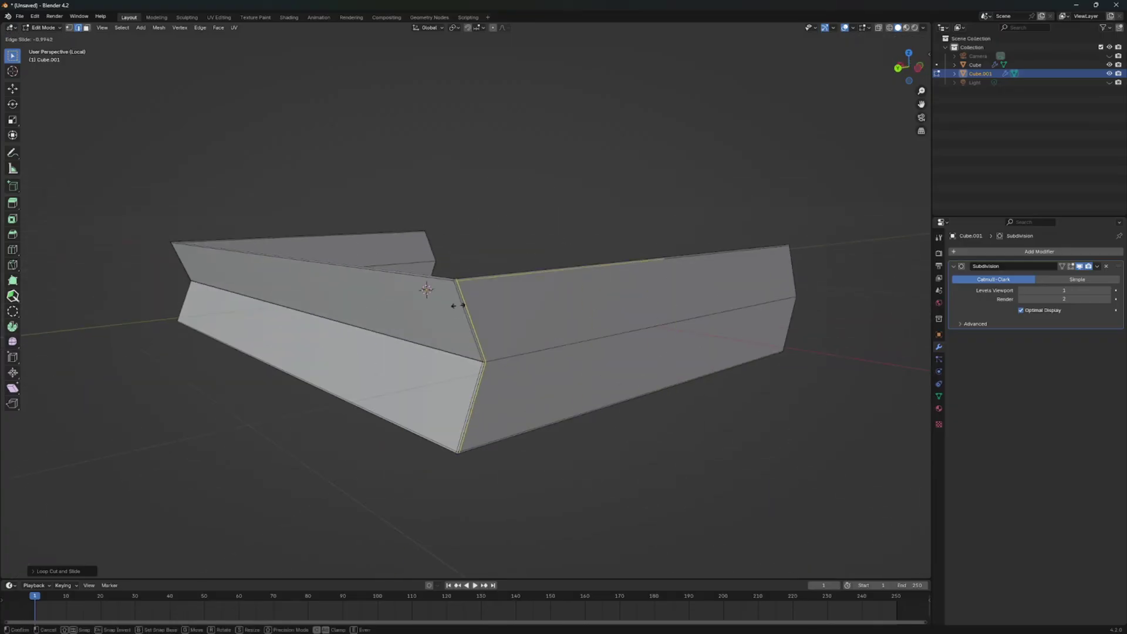
left_click_drag(607, 287, 740, 279)
left_click(740, 278)
mouse_move(741, 278)
middle_mouse_down()
mouse_move(477, 373)
mouse_move(449, 377)
mouse_move(483, 355)
mouse_move(448, 367)
middle_mouse_up()
Step: Shade Cube.001 smooth and exit local view to show the whole book
key("Tab")
right_click(456, 357)
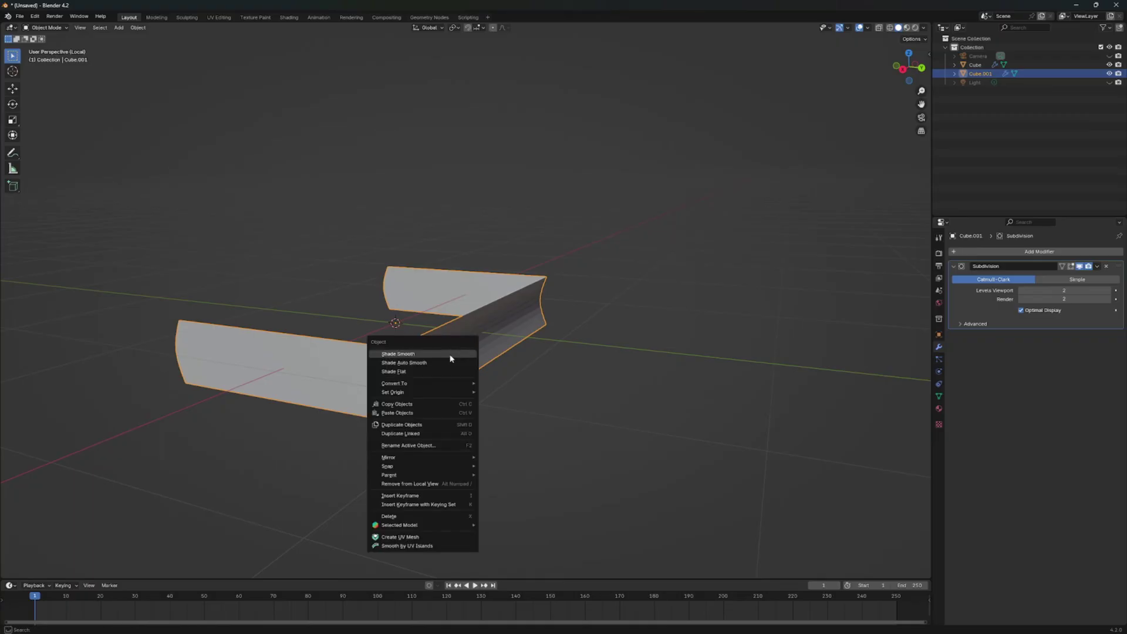
left_click(450, 354)
key("KP_Divide")
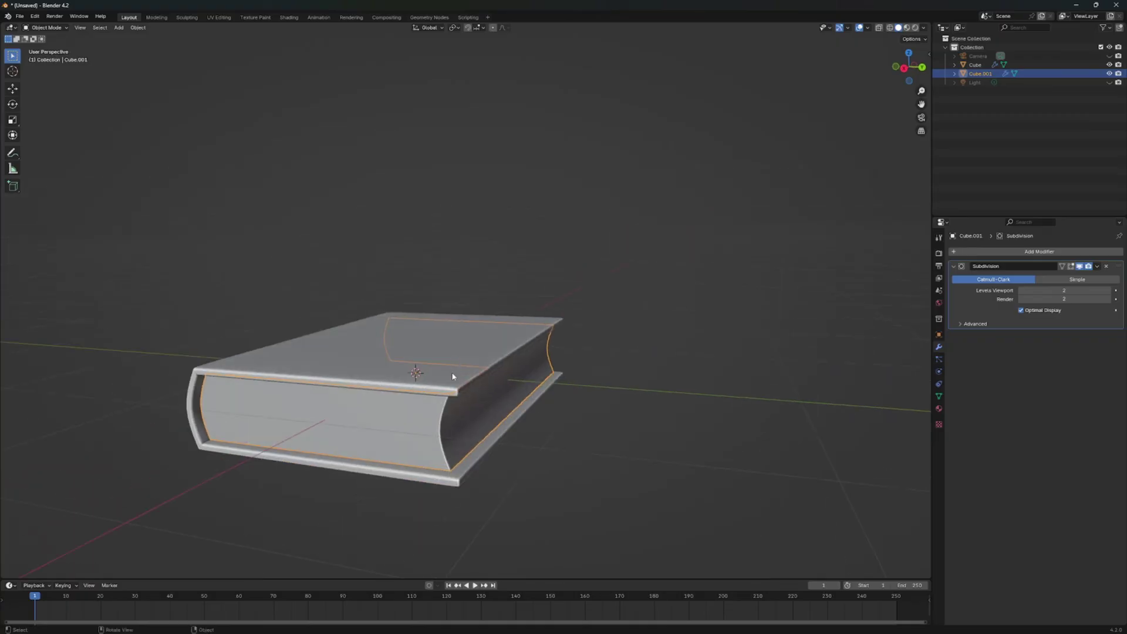
mouse_move(453, 373)
middle_mouse_down()
mouse_move(473, 390)
mouse_move(489, 446)
middle_mouse_up()
Step: In the cover's Edit Mode, add two unslid edge loops across the top and bottom rails
left_click(480, 427)
key("Tab")
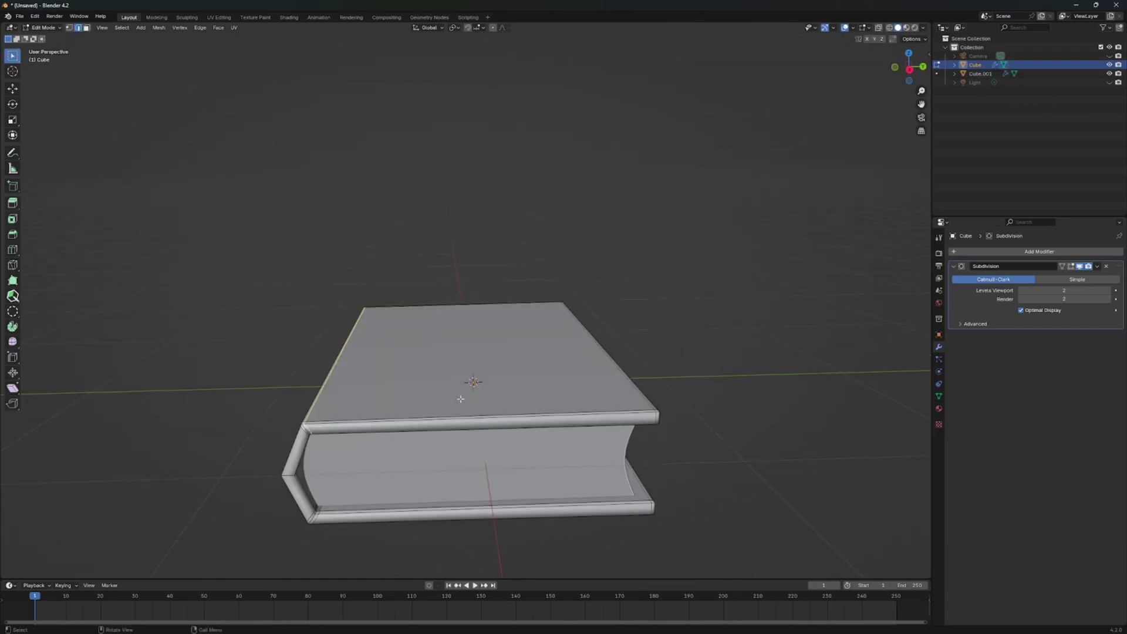
middle_click_drag(461, 399, 460, 423)
key("ctrl+r")
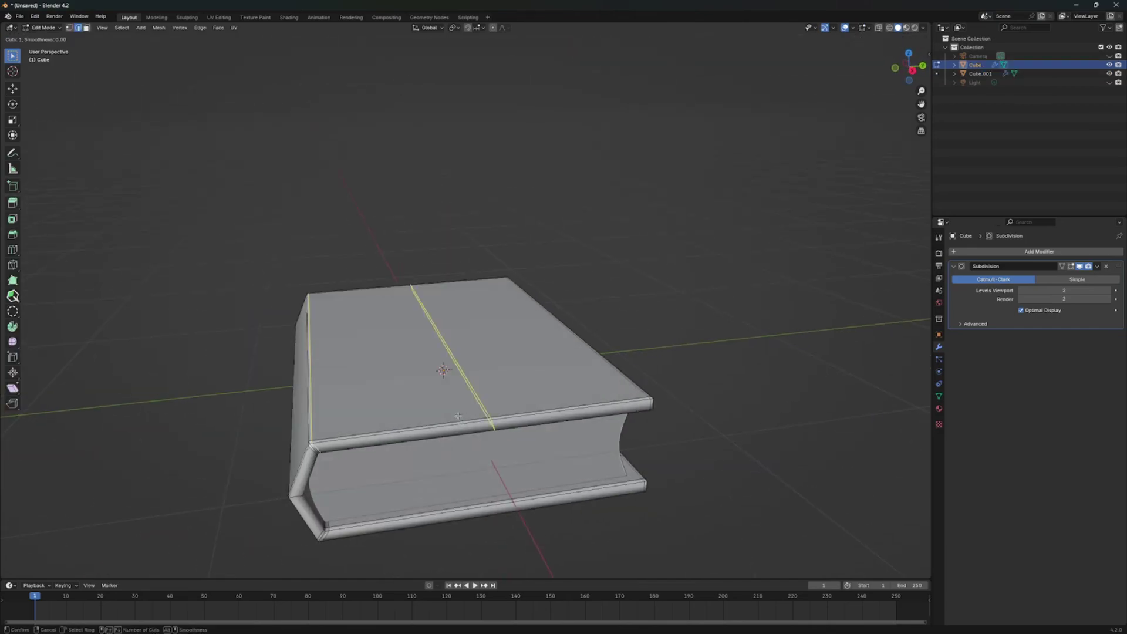
left_click(457, 415)
right_click(457, 414)
middle_click_drag(457, 415, 504, 457)
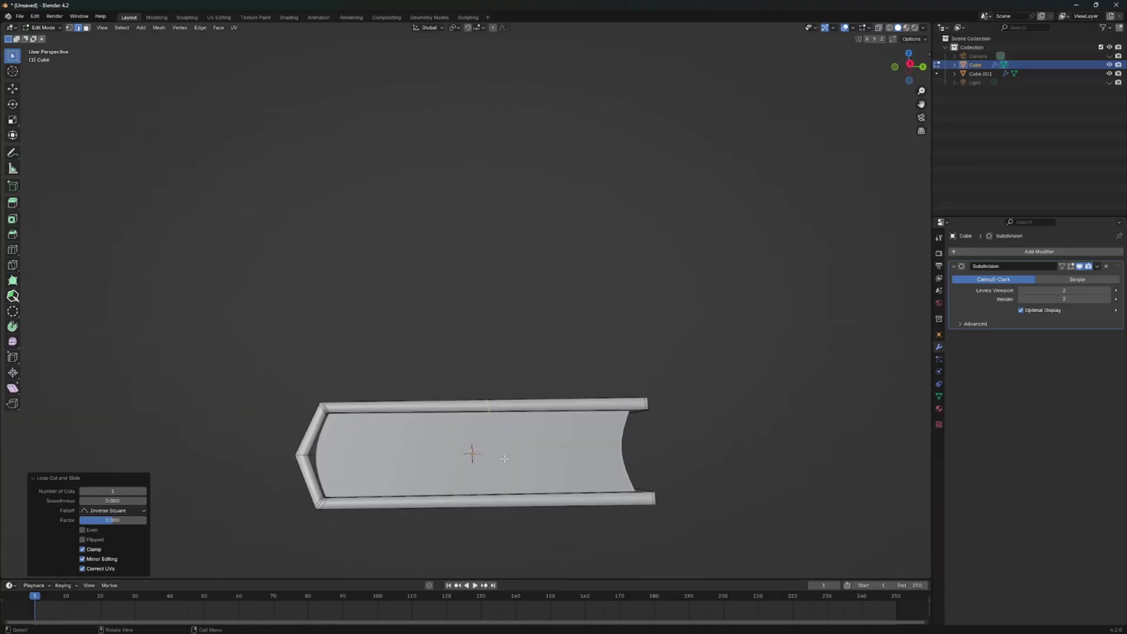
key("ctrl+r")
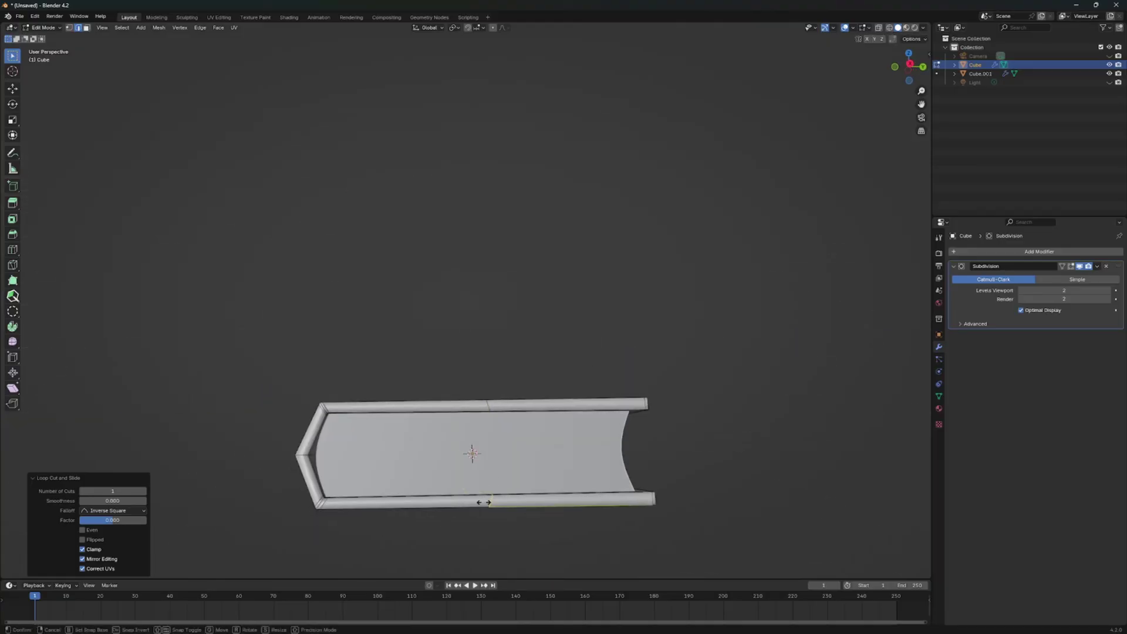
left_click(488, 499)
right_click(488, 497)
middle_click_drag(488, 448, 483, 464)
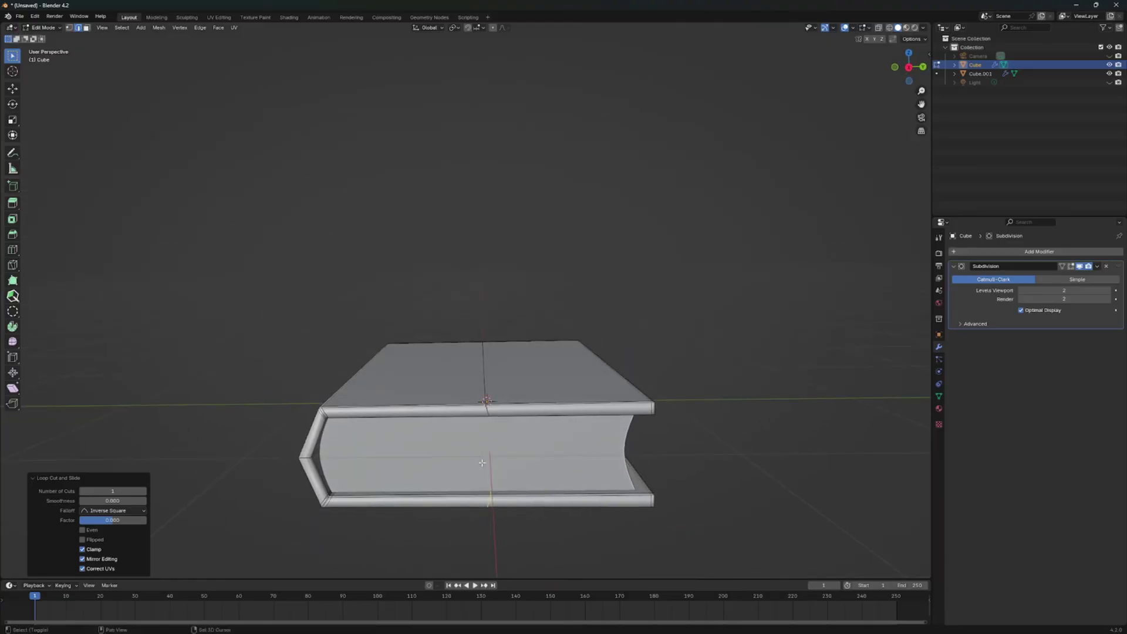
Step: Slide the top edge loop toward the book's spine
left_click(486, 410, "alt")
scroll(565, 527, "up", 1)
key("g")
key("g")
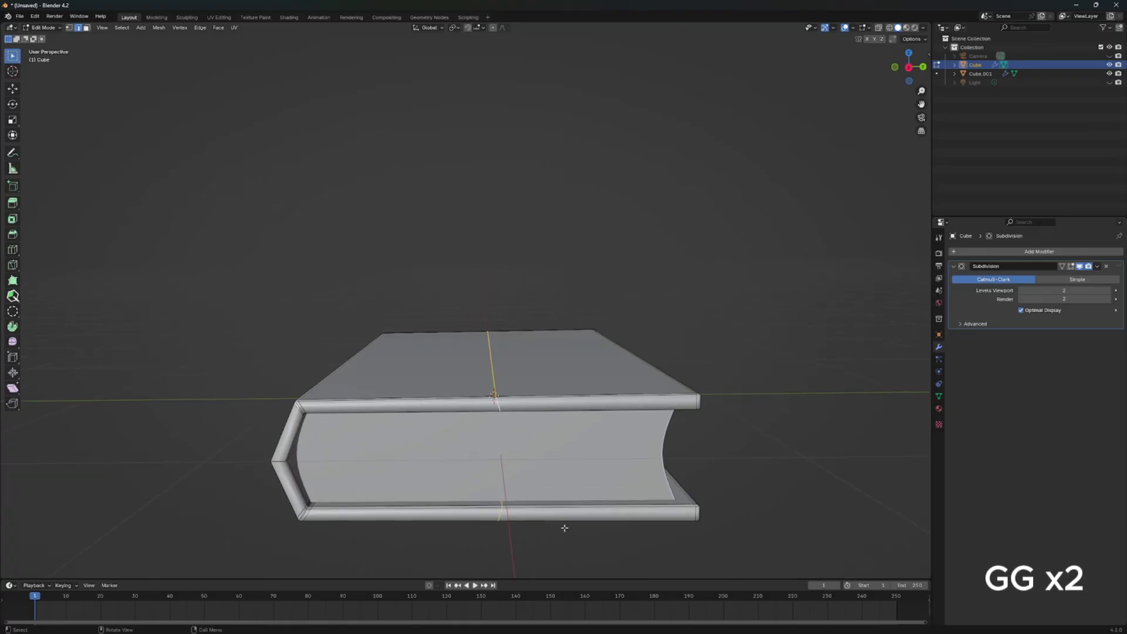
left_click(382, 514)
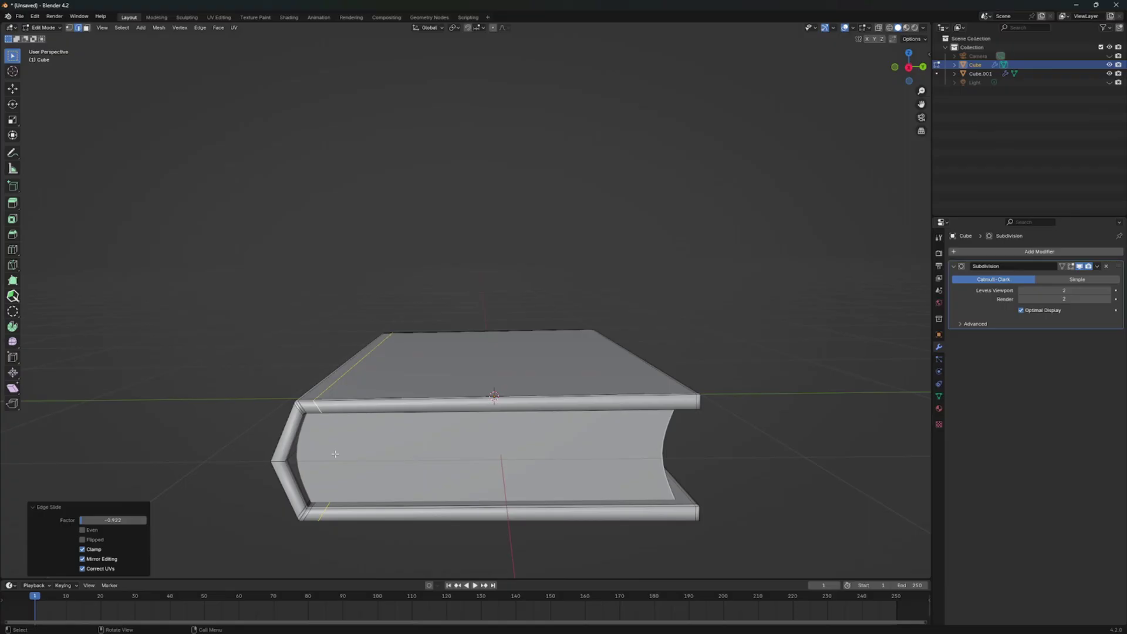
Step: Flatten the selected edge loops with LoopTools Flatten, Plane set to Normal
middle_click_drag(383, 515, 356, 455)
right_click(308, 403)
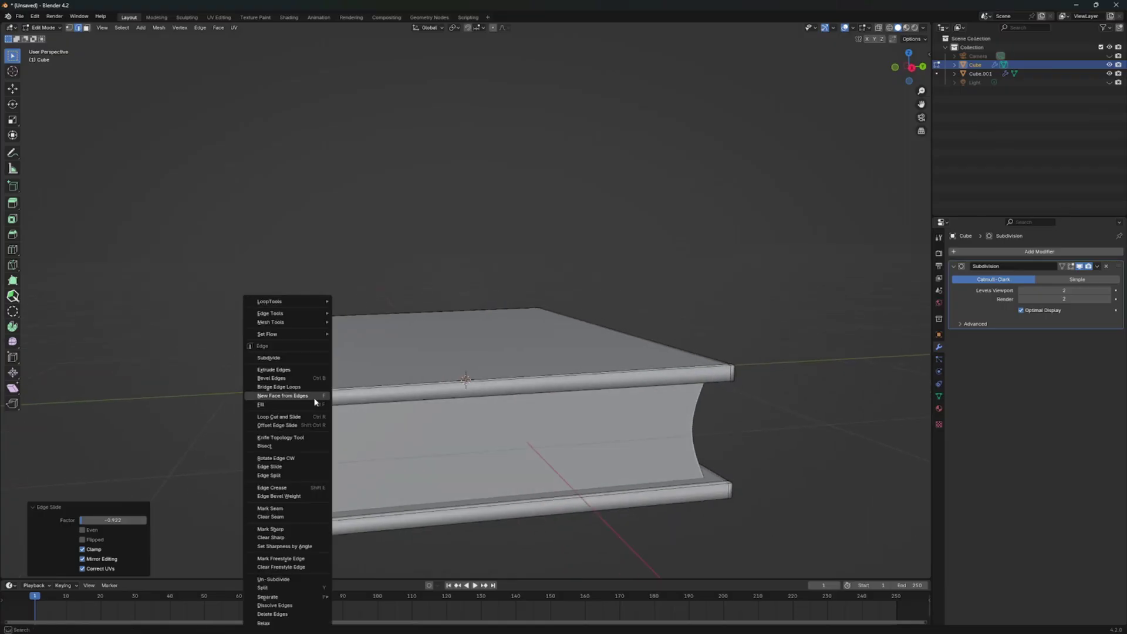
mouse_move(281, 301)
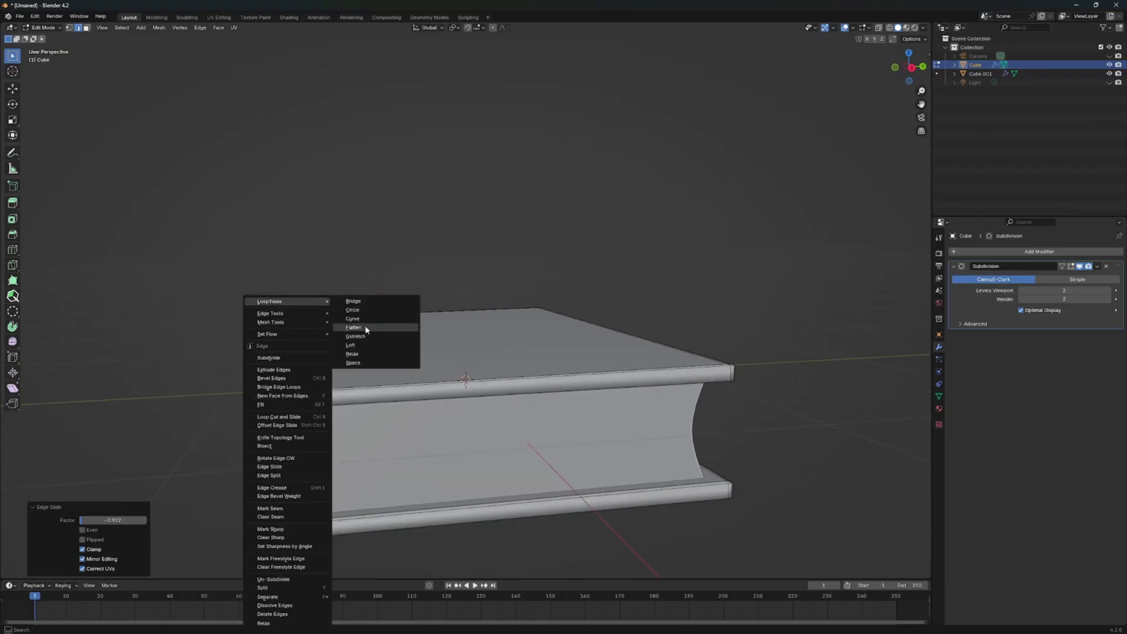
left_click(355, 329)
left_click(96, 547)
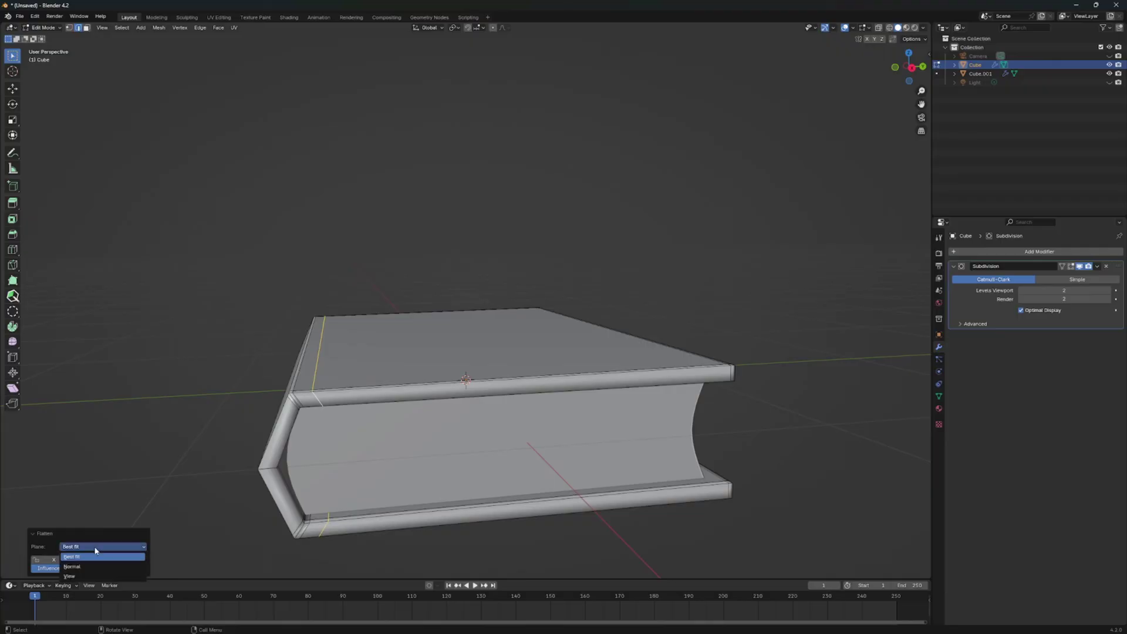
left_click(91, 567)
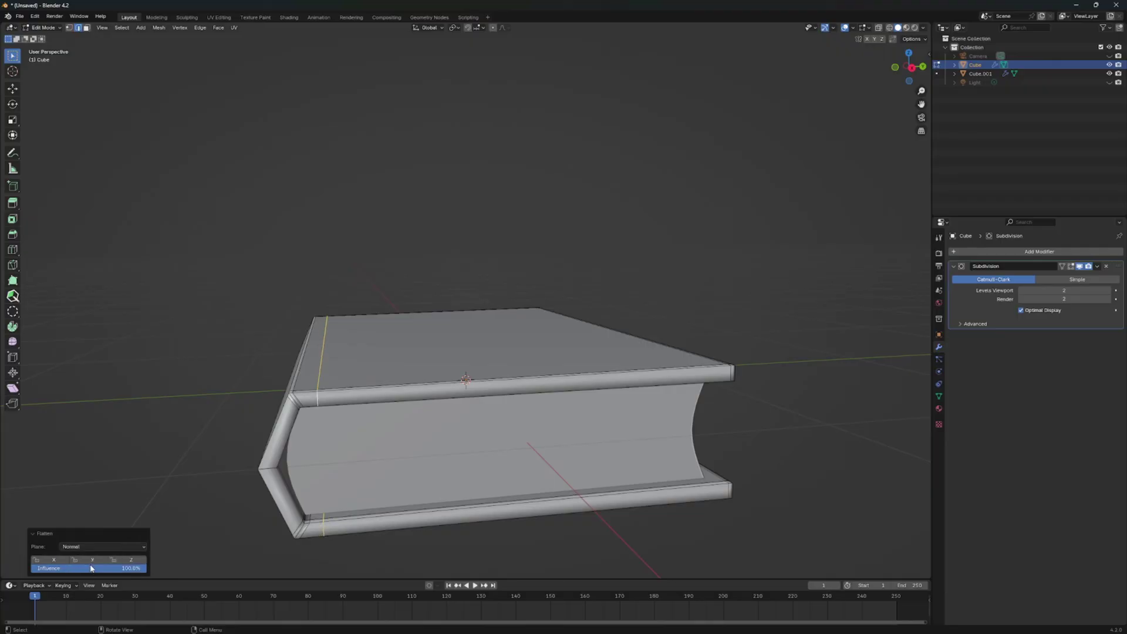
scroll(333, 383, "up", 1)
Step: Bevel the spine edge loops with Ctrl+B, then select edges along the spine
key("ctrl+b")
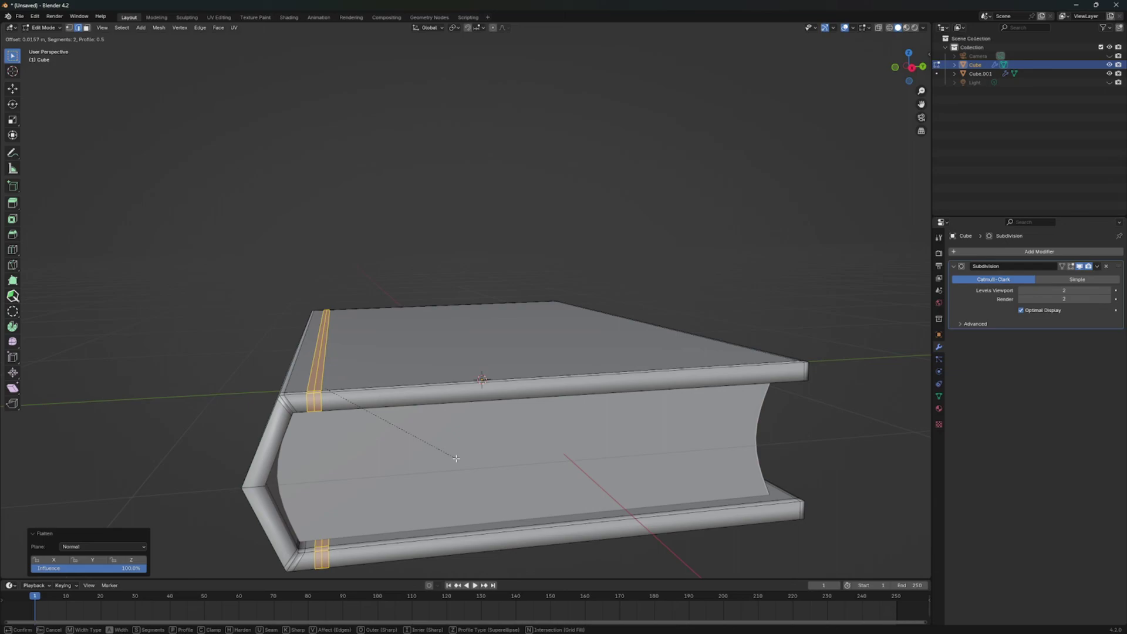
left_click(455, 458)
scroll(455, 458, "down", 2)
key("alt+a")
mouse_move(455, 458)
middle_mouse_down()
mouse_move(261, 380)
mouse_move(429, 422)
middle_mouse_up()
left_click(262, 380, "ctrl")
scroll(430, 422, "up", 5)
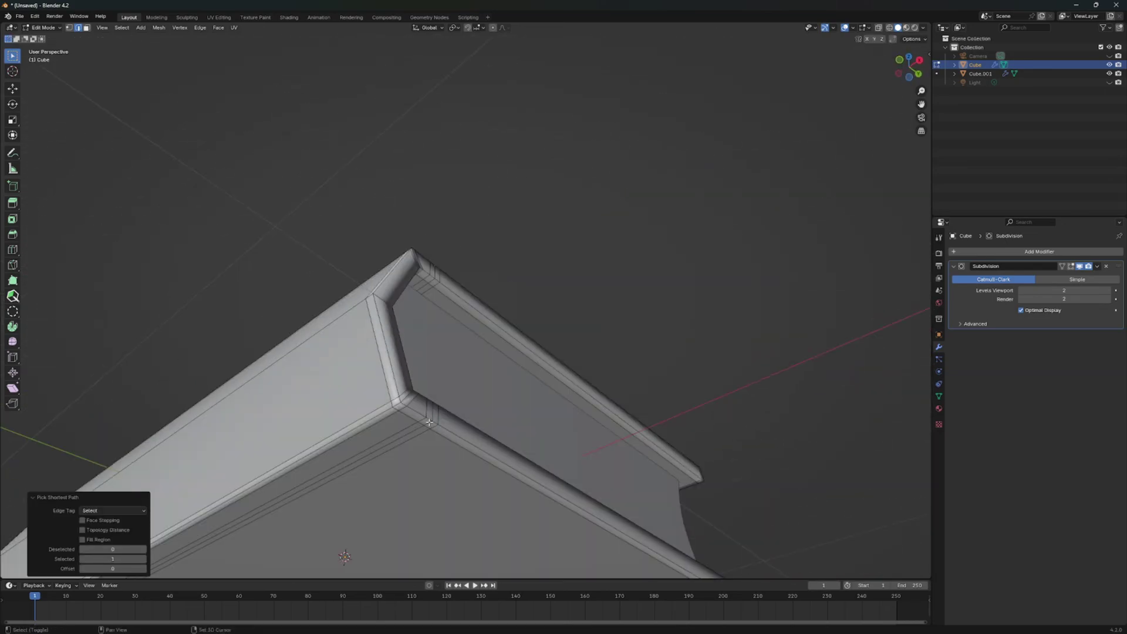
scroll(429, 422, "down", 5)
scroll(428, 421, "up", 4)
scroll(429, 422, "down", 5)
Step: Try a Z-axis scale on the spine edges, cancel it, and return to Object Mode
middle_click_drag(428, 422, 573, 440)
key("s")
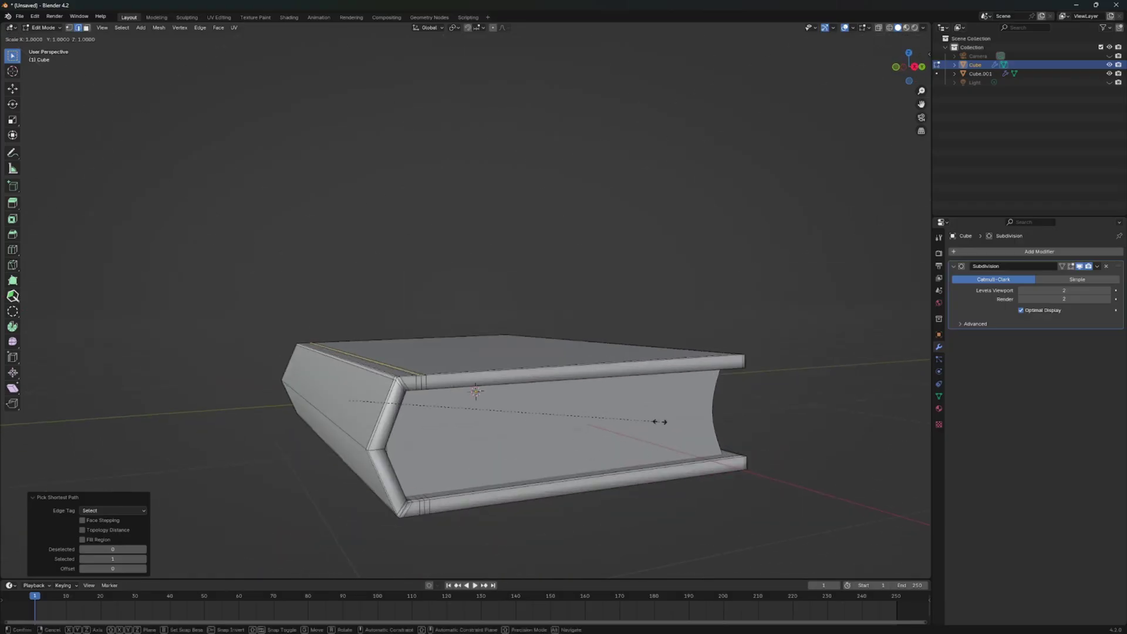
key("z")
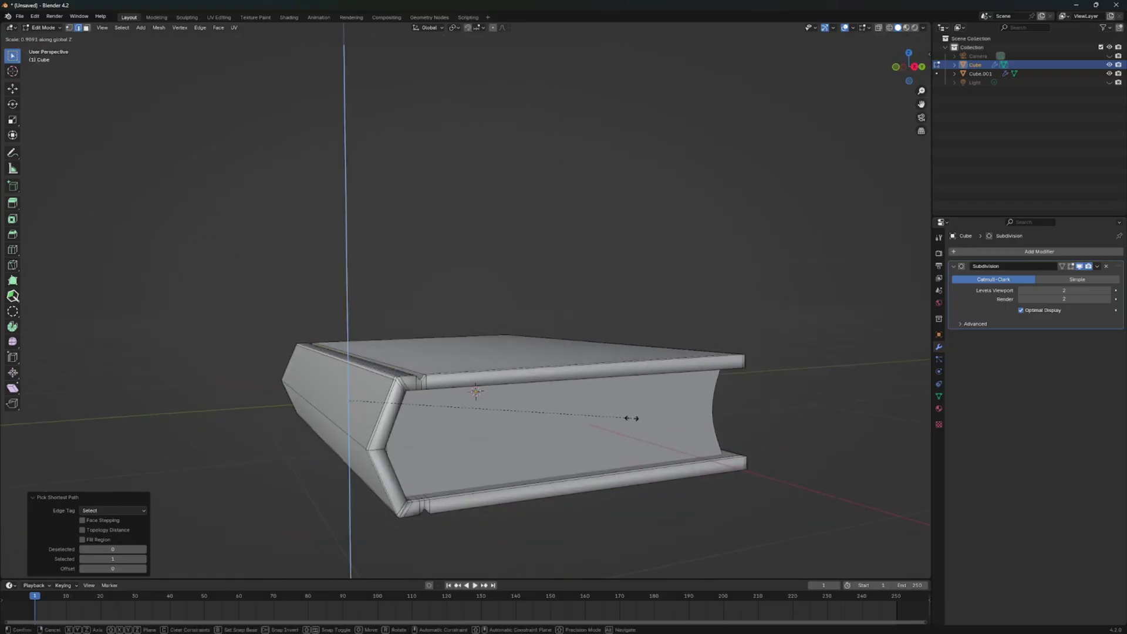
key("Escape")
key("Tab")
mouse_move(549, 391)
middle_mouse_down()
mouse_move(515, 392)
mouse_move(479, 423)
mouse_move(537, 345)
mouse_move(724, 346)
mouse_move(465, 374)
middle_mouse_up()
scroll(515, 392, "down", 3)
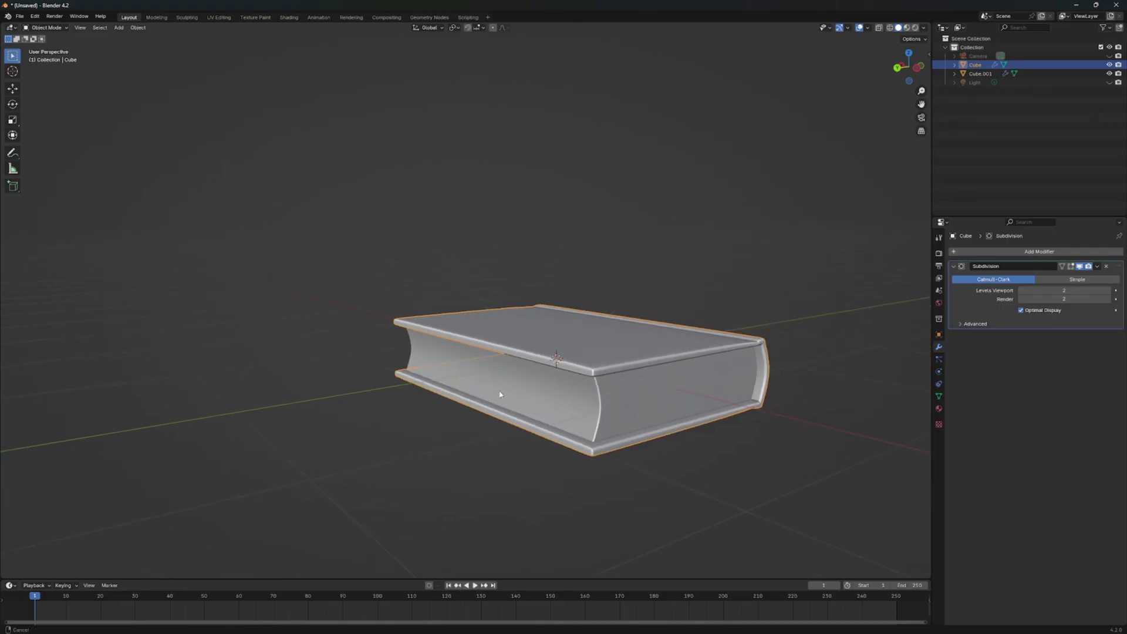